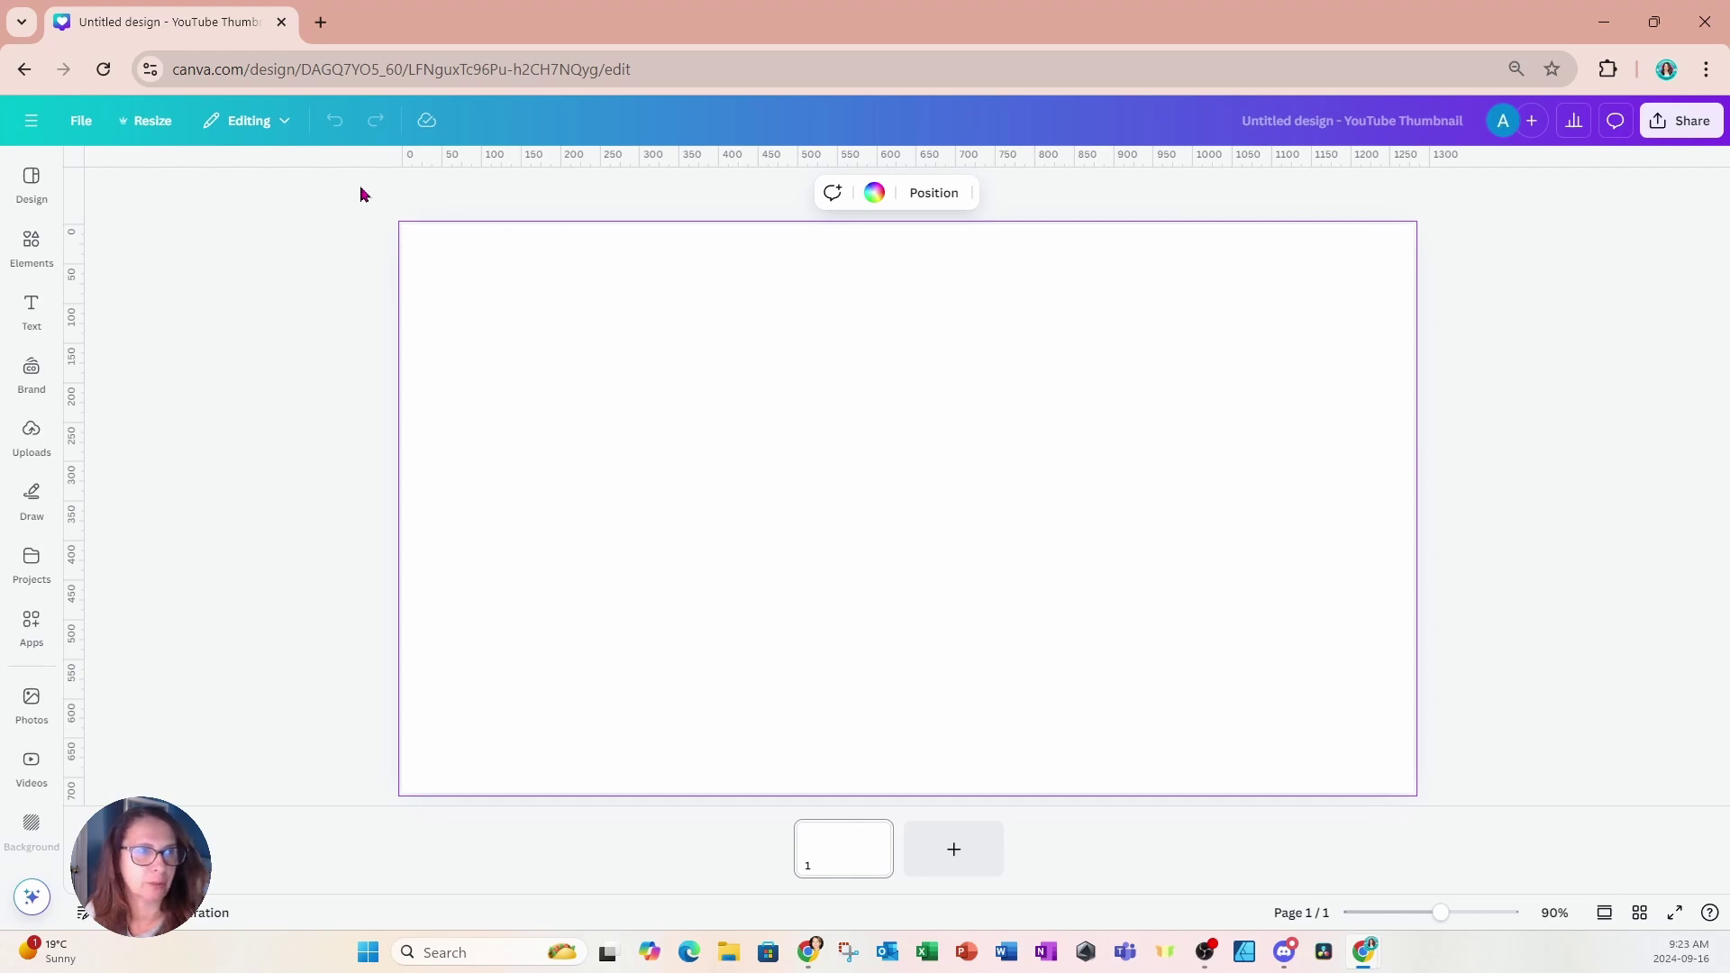
Add the crowned lion graphic from Recently used and place it on the canvas's left side
{"action": "left_click", "coordinate": [81, 121]}
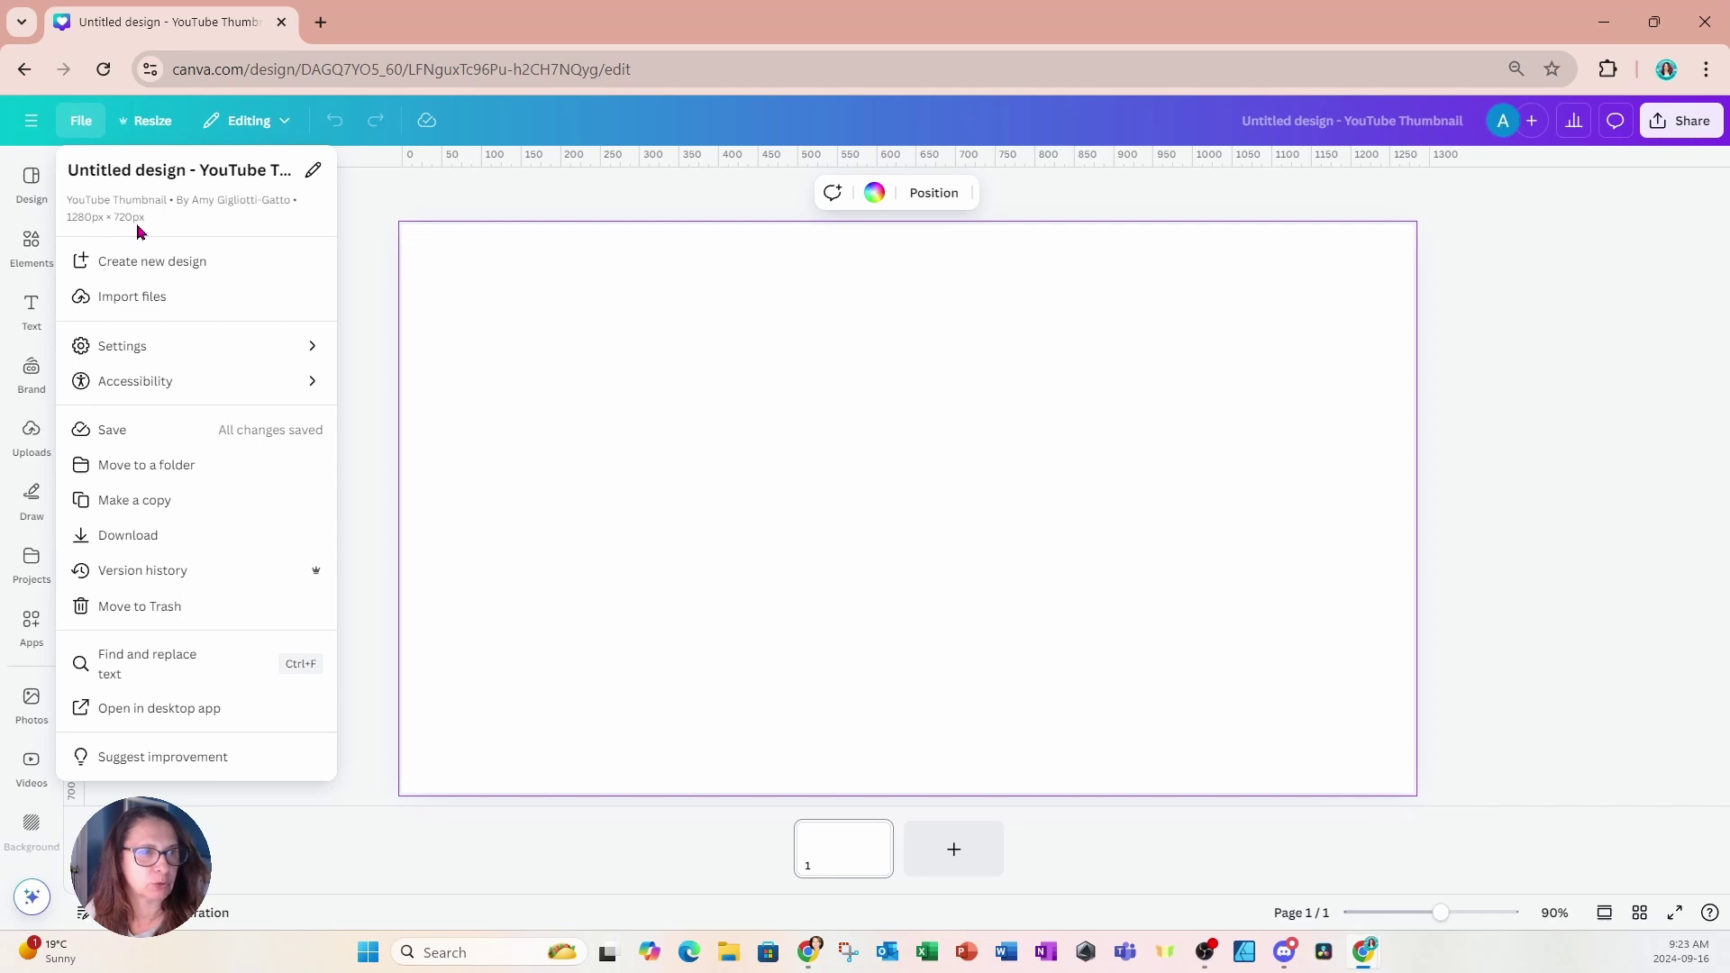
{"action": "left_click", "coordinate": [528, 335]}
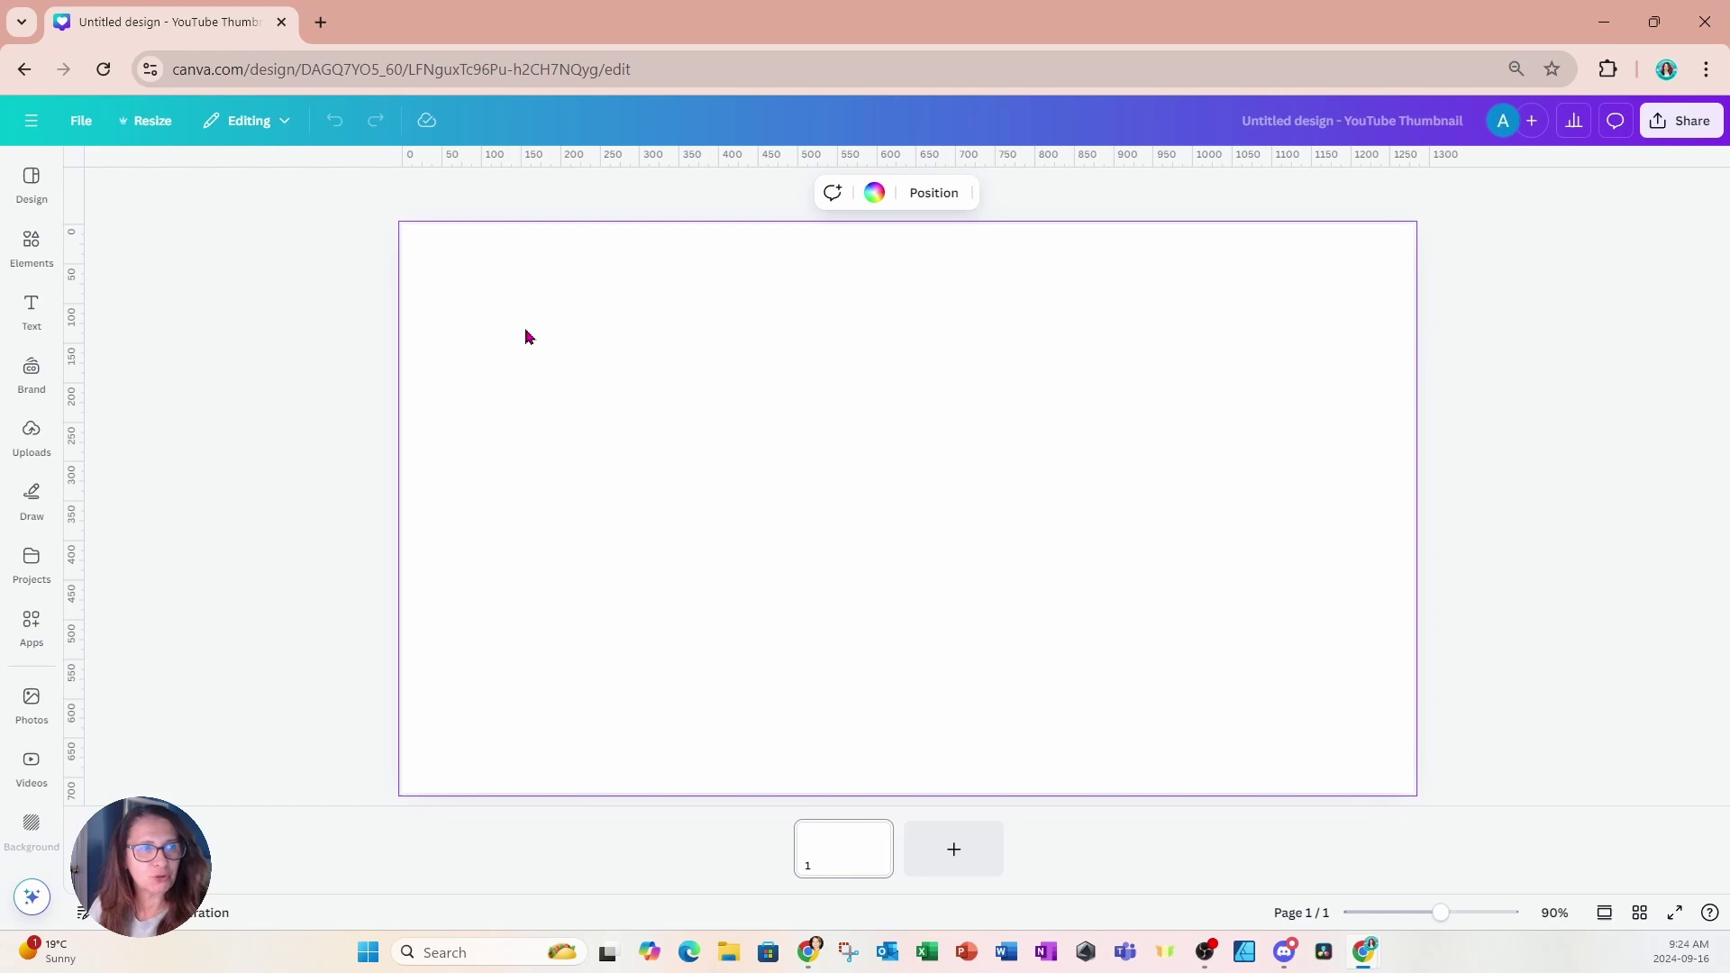
{"action": "left_click", "coordinate": [22, 243]}
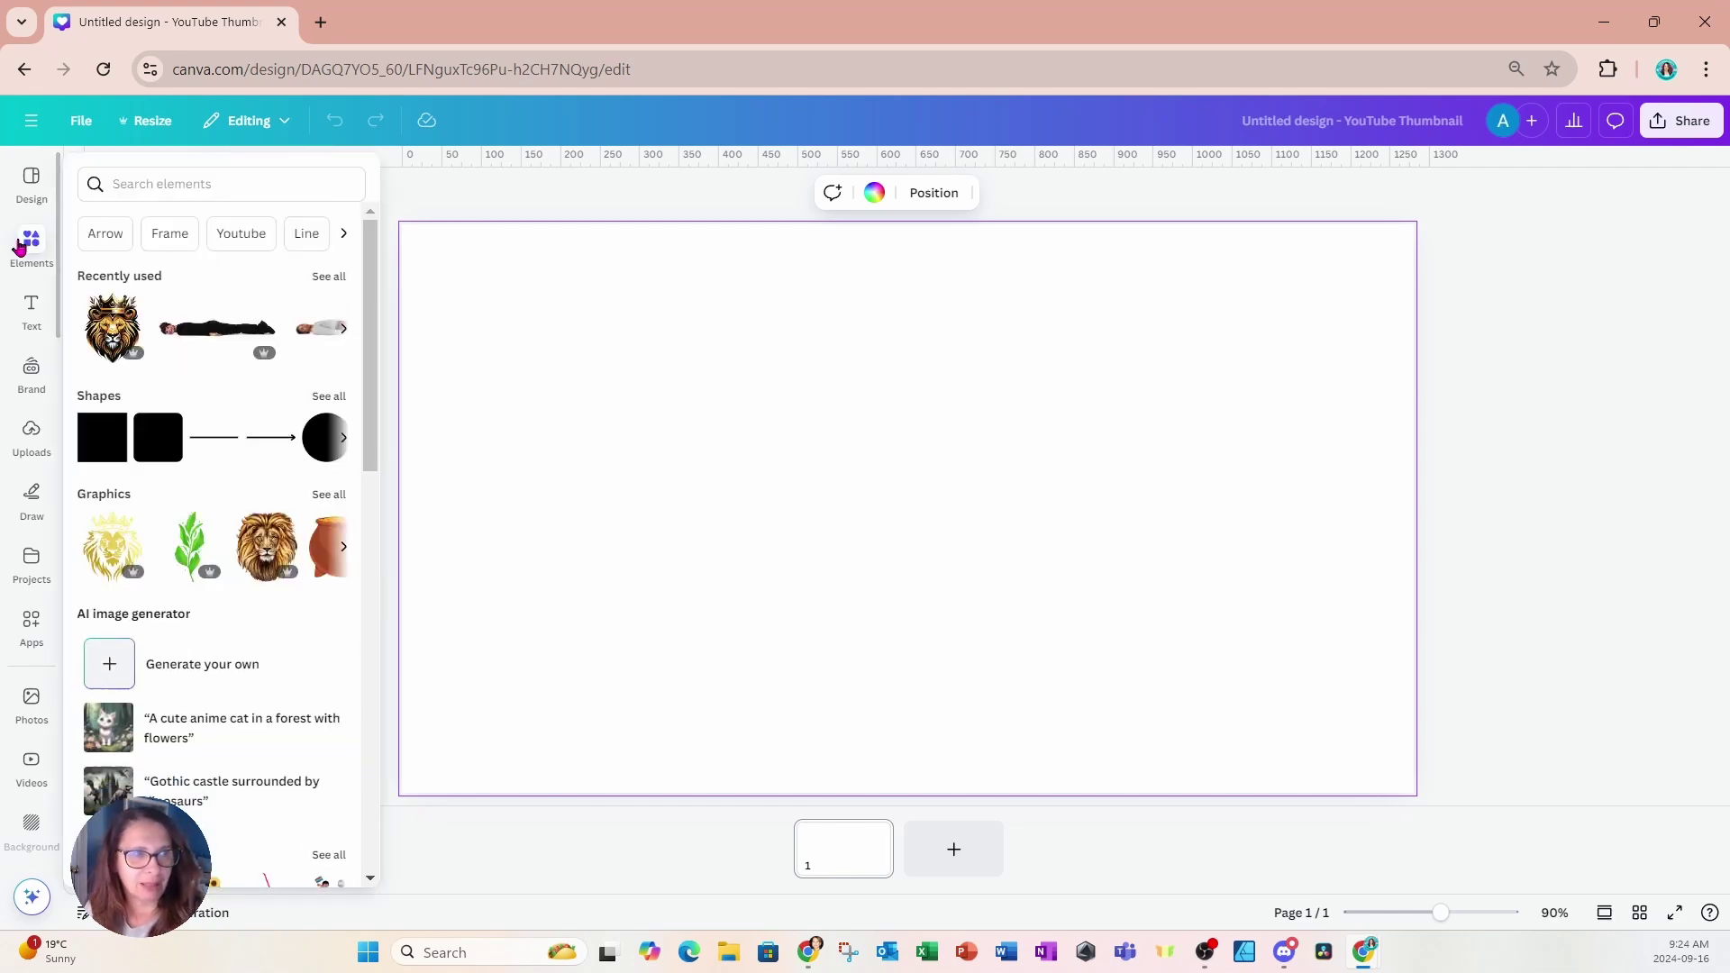
{"action": "left_click", "coordinate": [127, 302]}
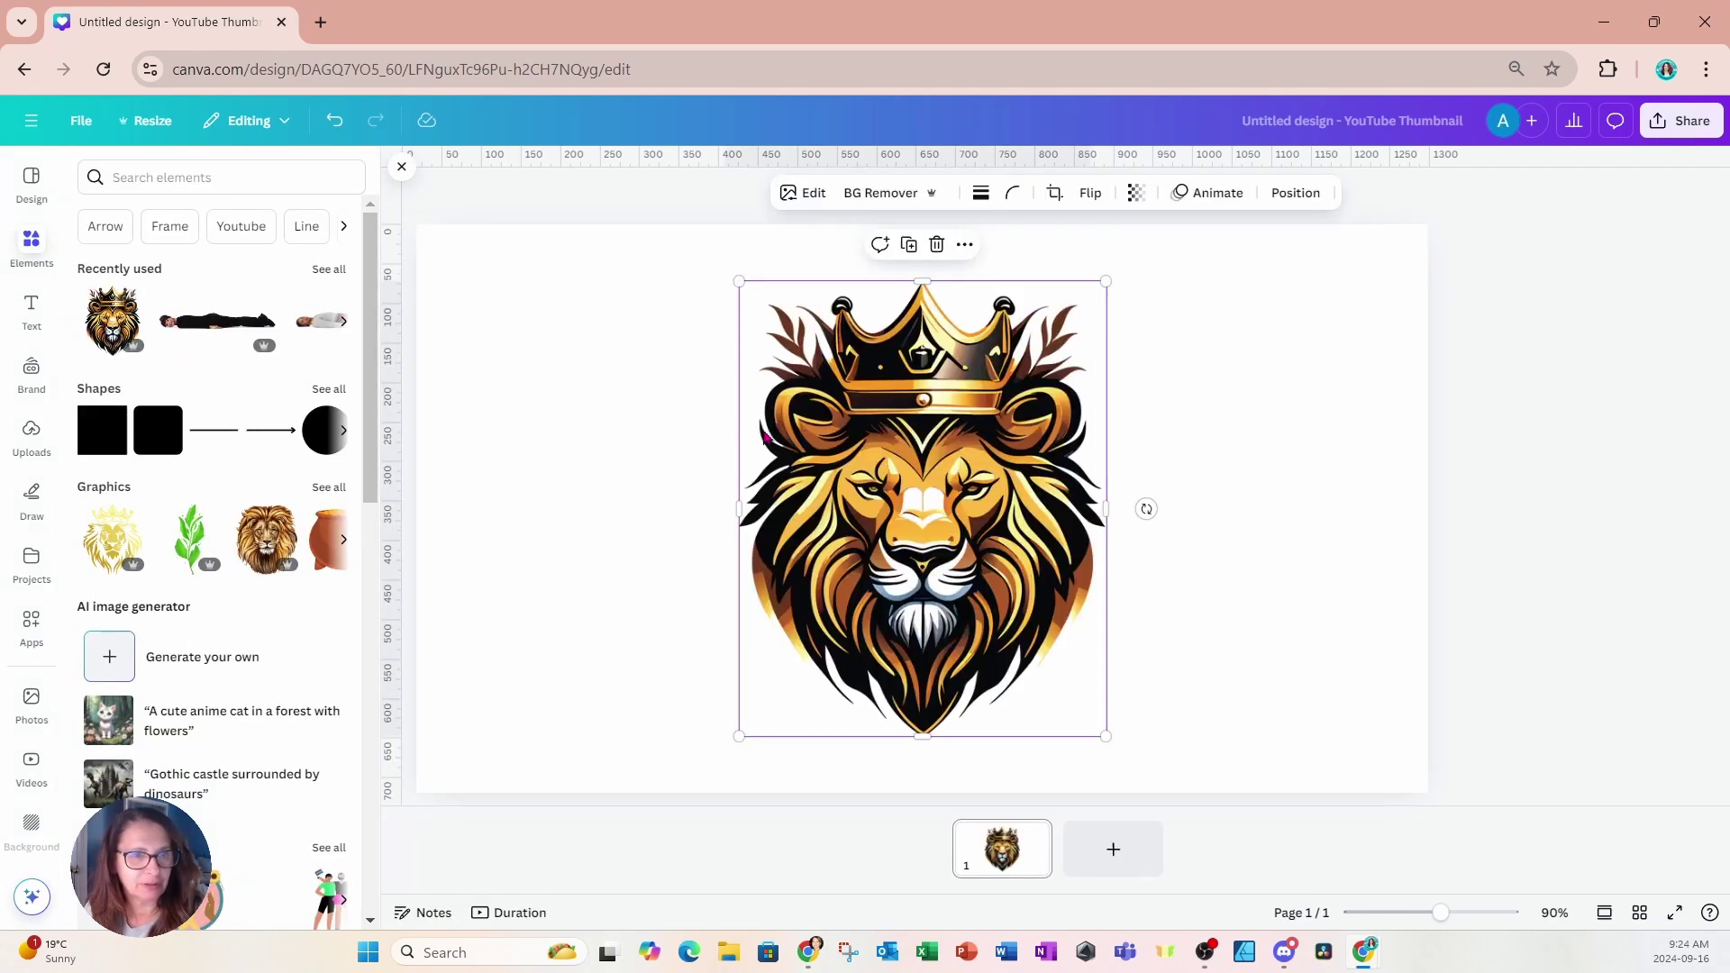
{"action": "left_click_drag", "start_coordinate": [900, 526], "coordinate": [755, 529]}
{"action": "left_click", "coordinate": [1155, 456]}
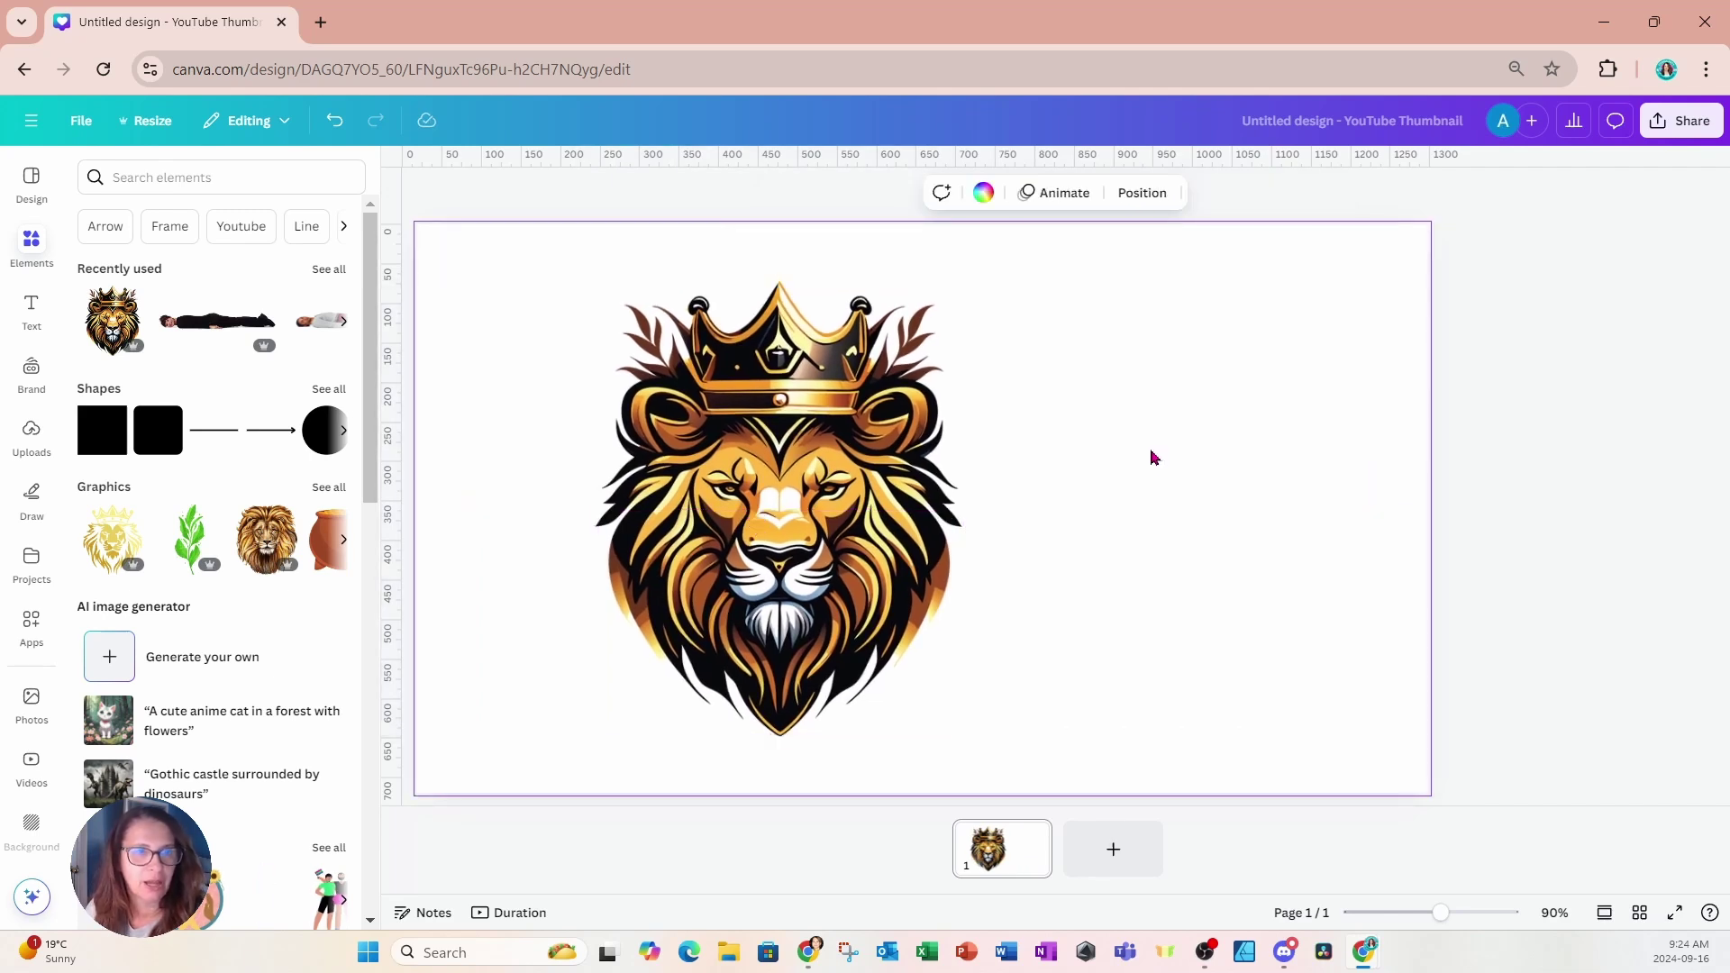
Add a heading text box and move it up and to the right of the lion
{"action": "left_click", "coordinate": [27, 332]}
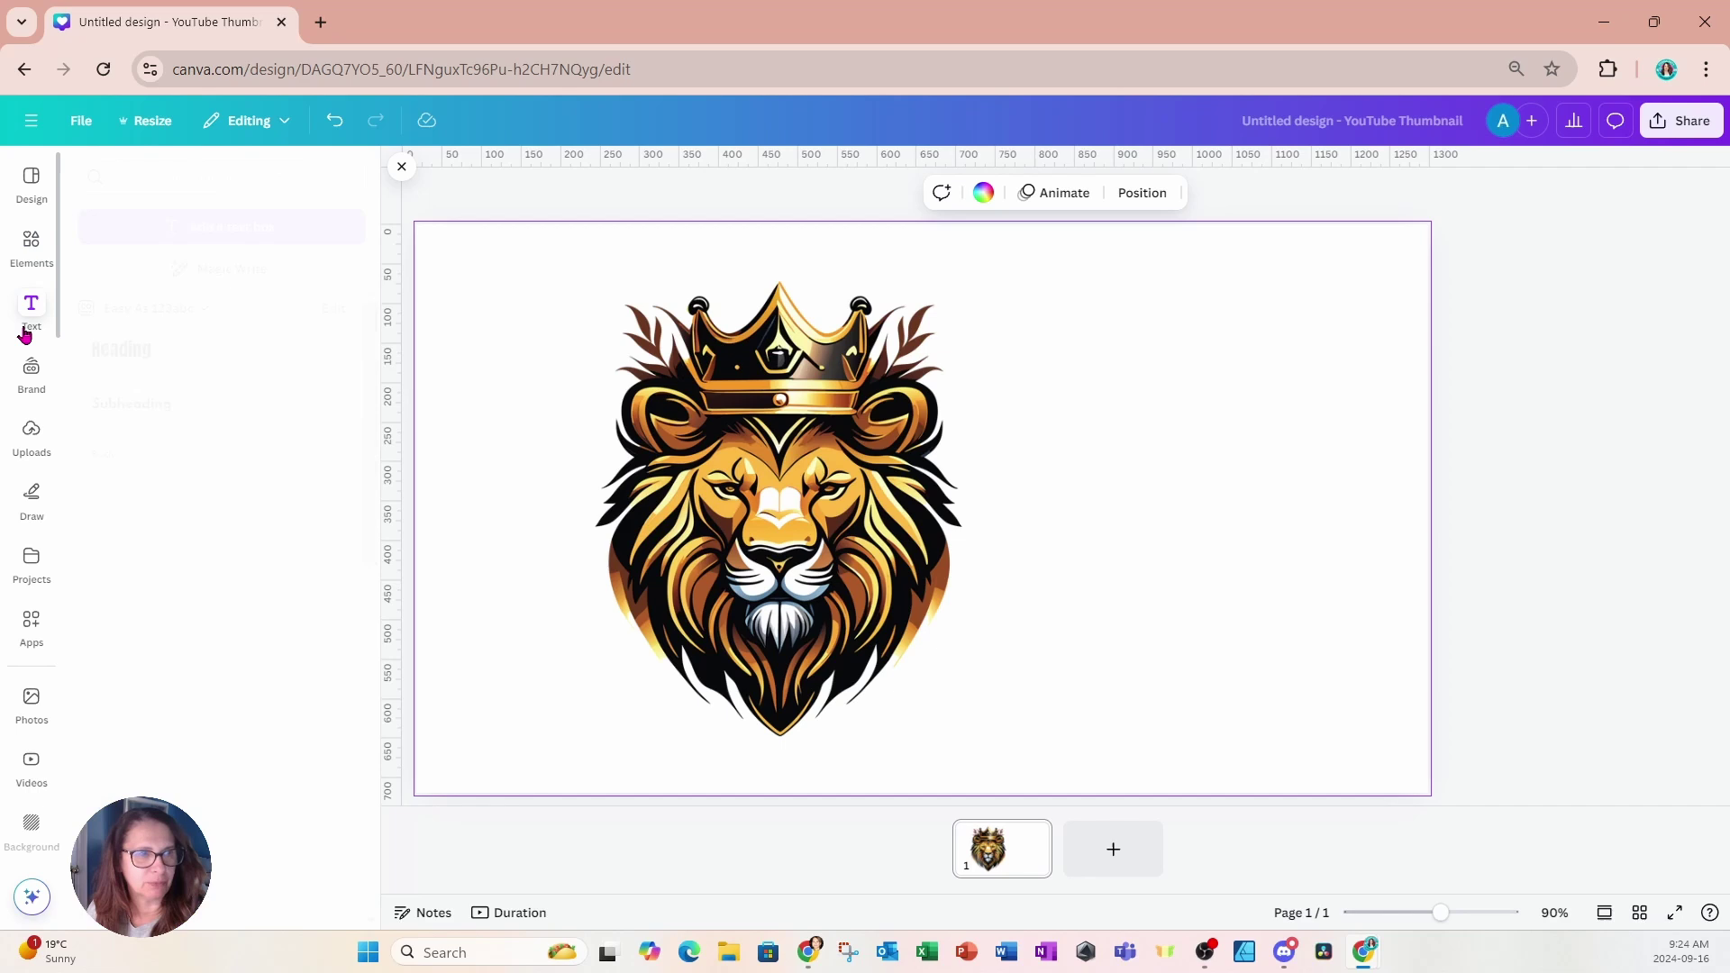
{"action": "left_click", "coordinate": [86, 347]}
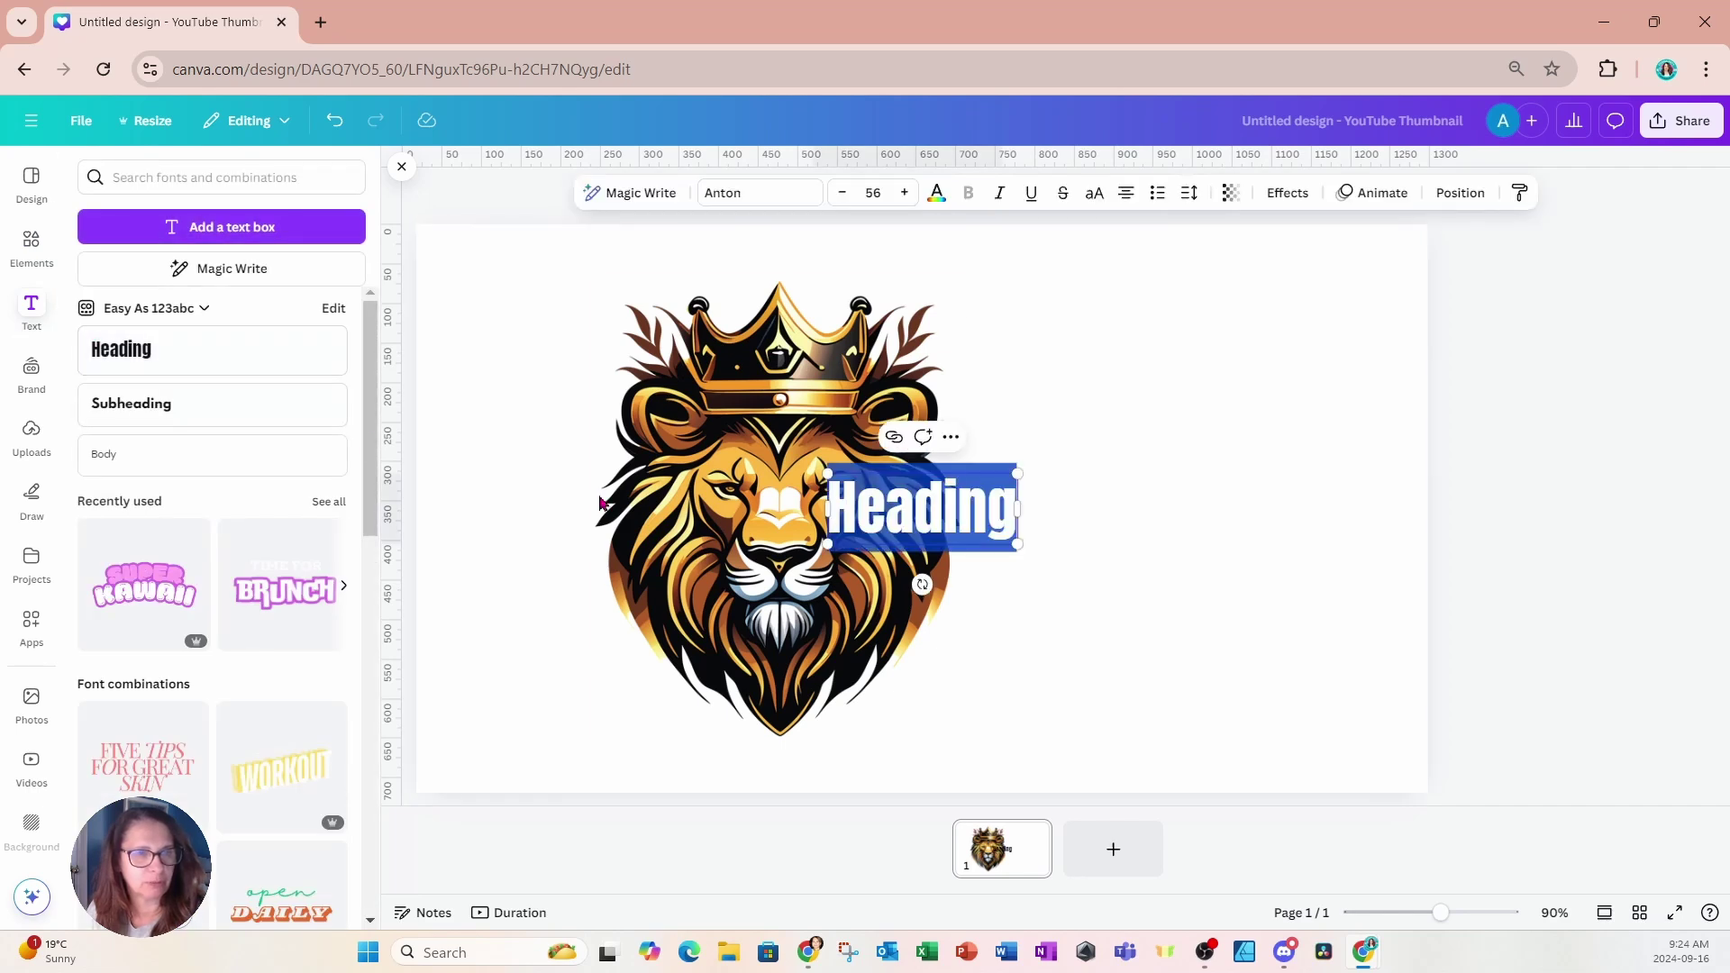
{"action": "left_click", "coordinate": [1120, 556]}
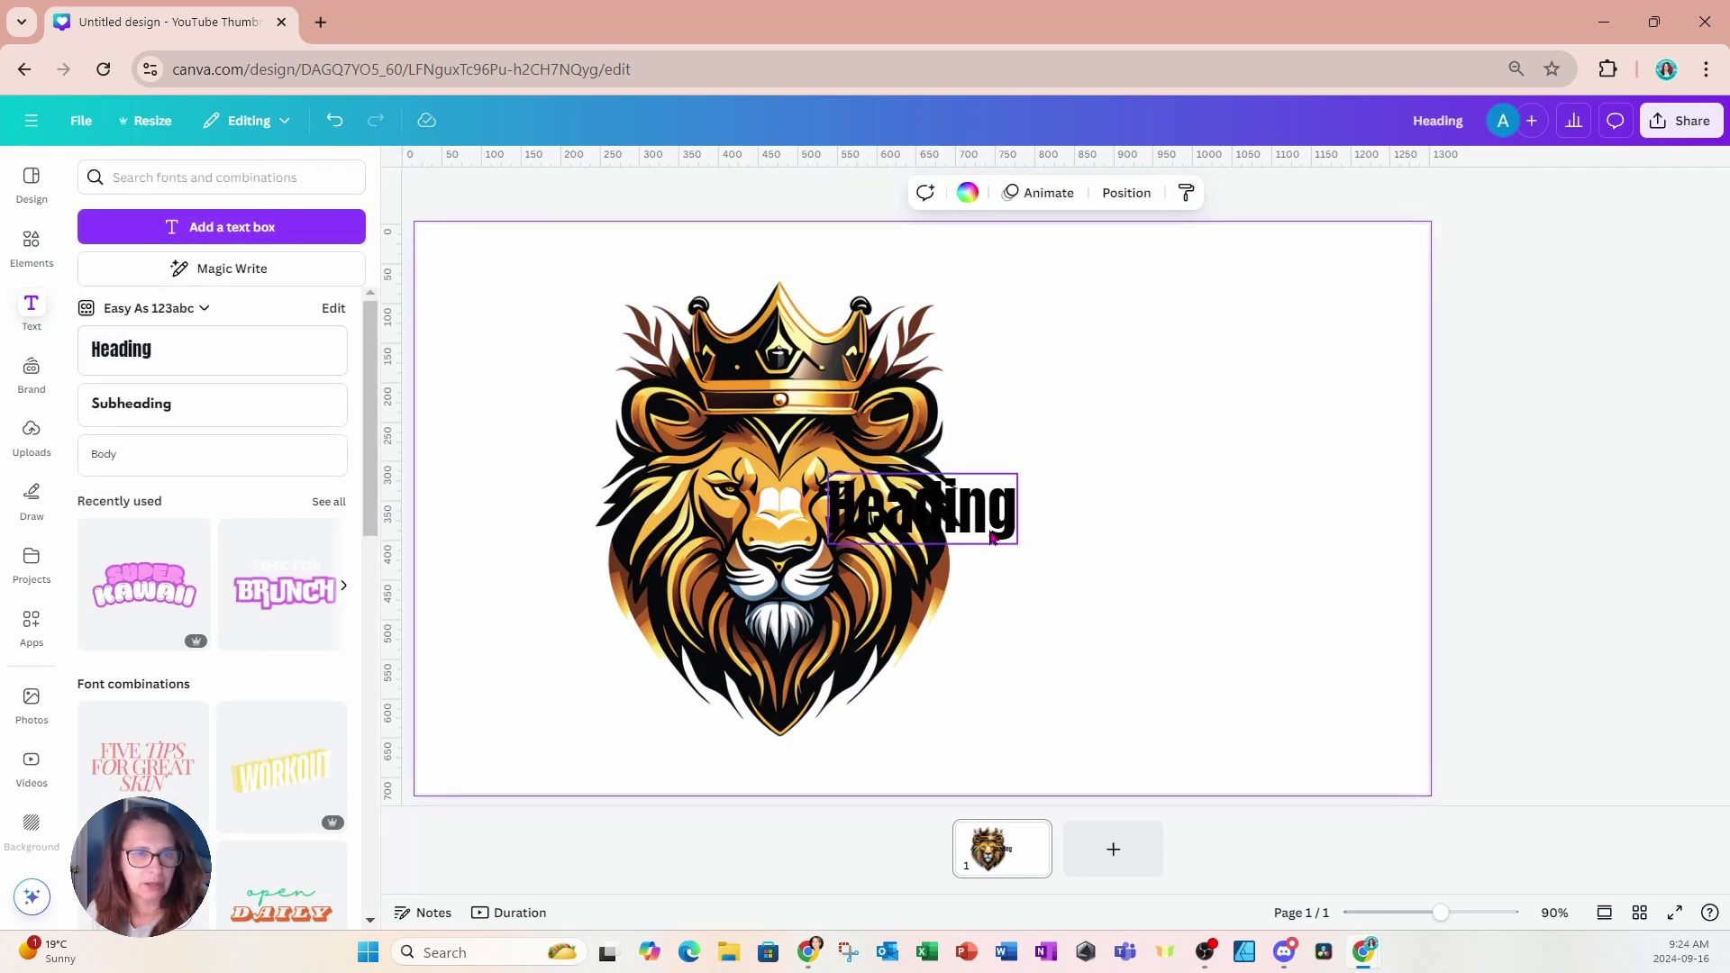
{"action": "left_click_drag", "start_coordinate": [992, 522], "coordinate": [1261, 397]}
Replace the placeholder heading text with 'FACE BEHIND TEXT TRICK'
{"action": "double_click", "coordinate": [1255, 394]}
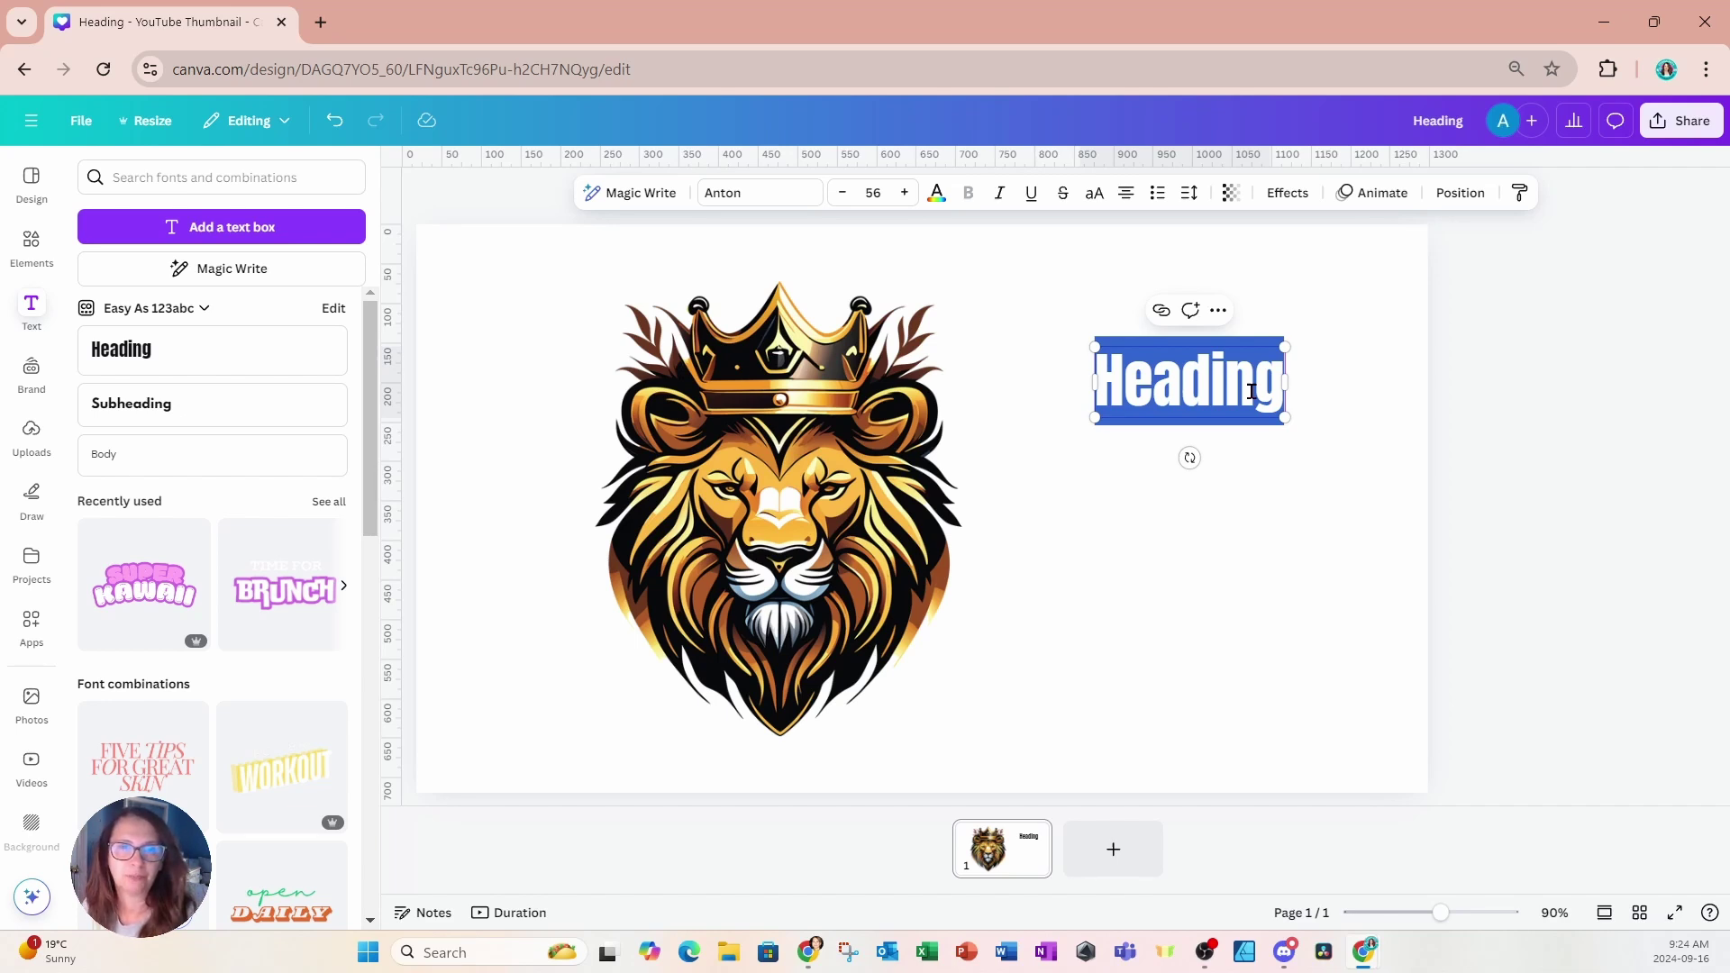
{"action": "key", "text": "BackSpace"}
{"action": "type", "text": "fac"}
{"action": "key", "text": "BackSpace"}
{"action": "key", "text": "BackSpace"}
{"action": "key", "text": "BackSpace"}
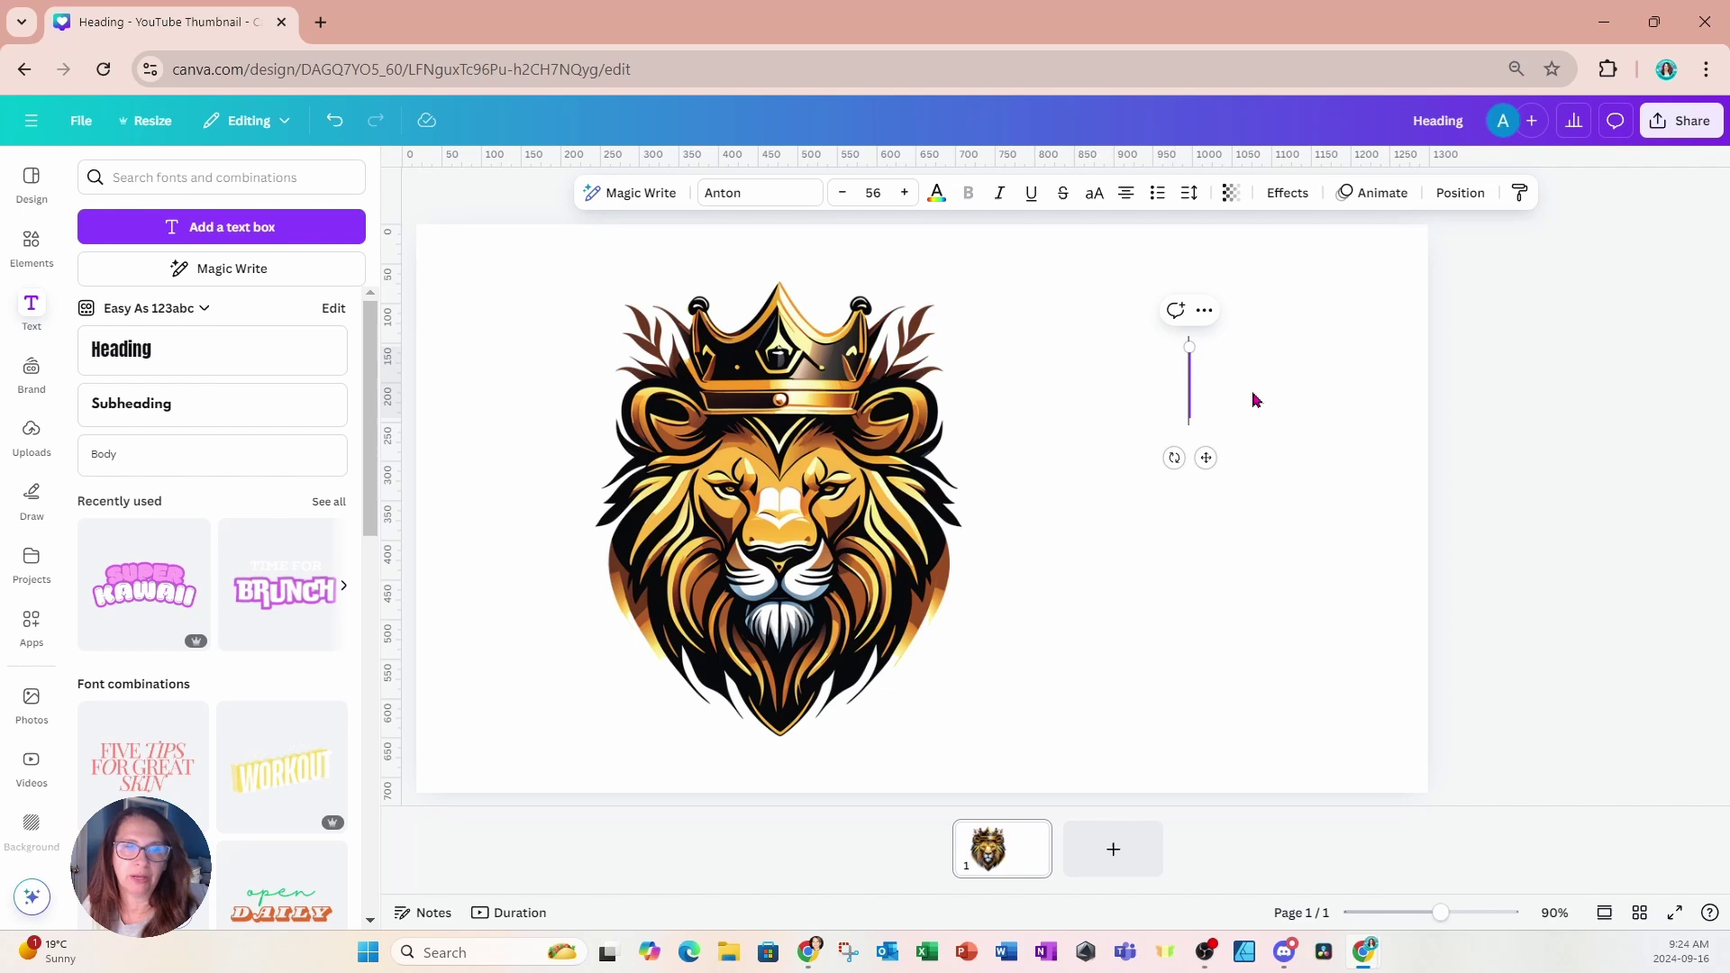
{"action": "type", "text": "FACE"}
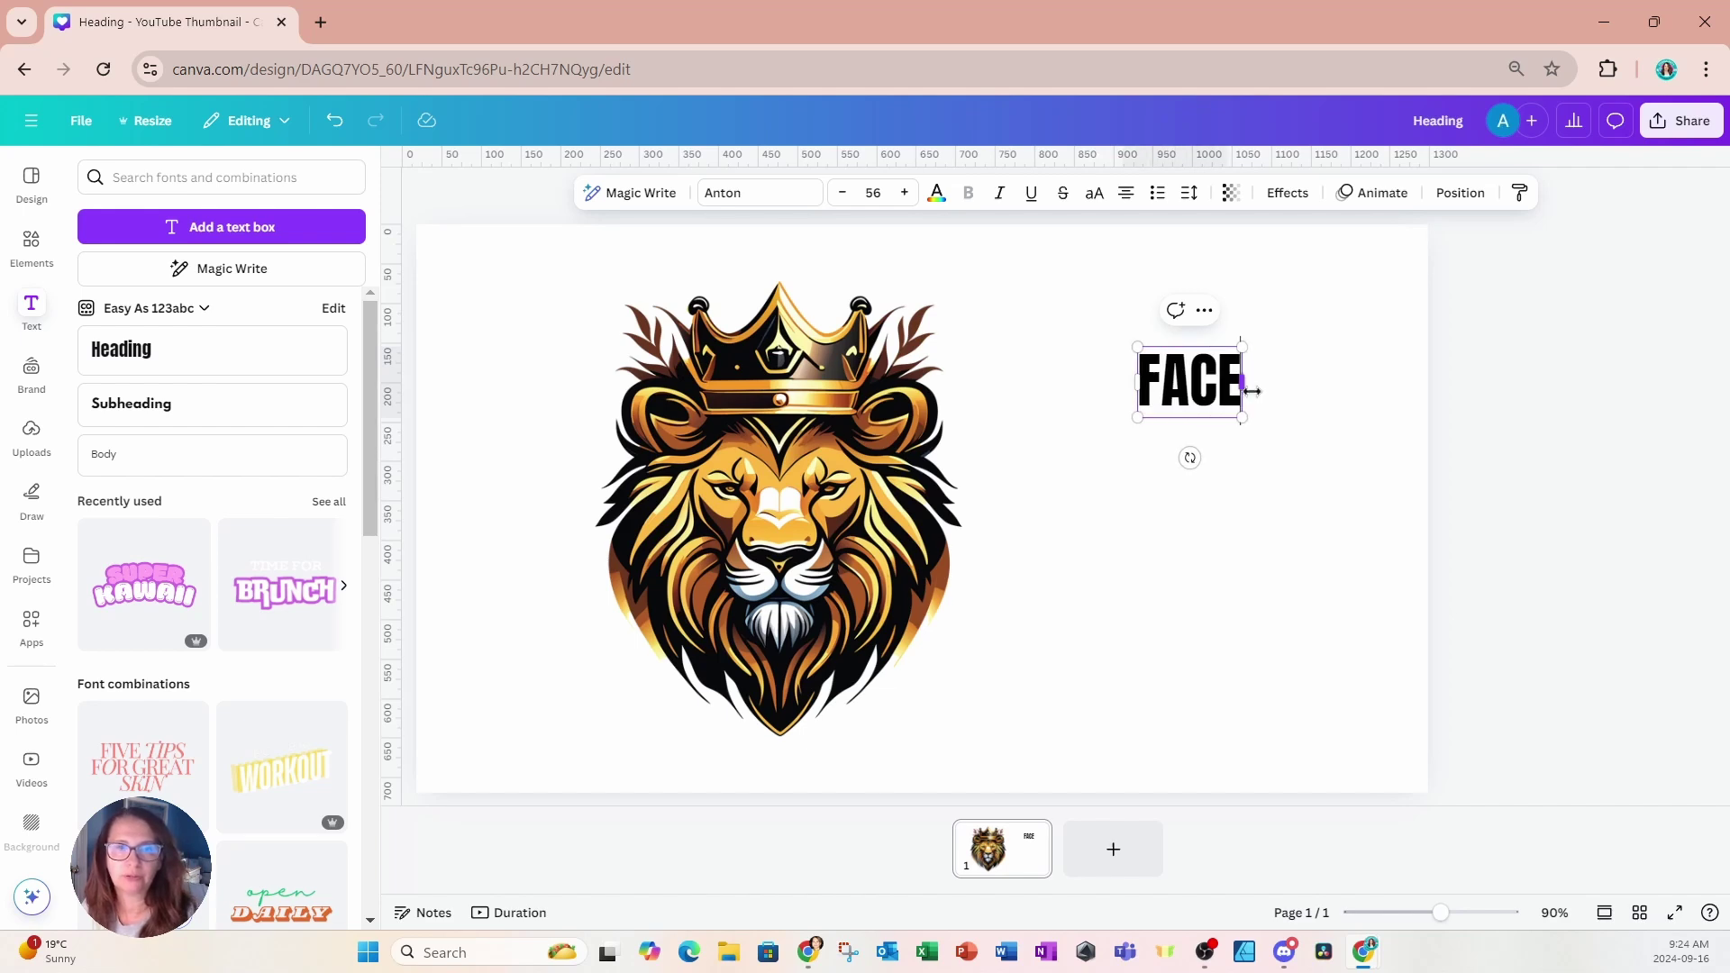
{"action": "type", "text": " BEHI"}
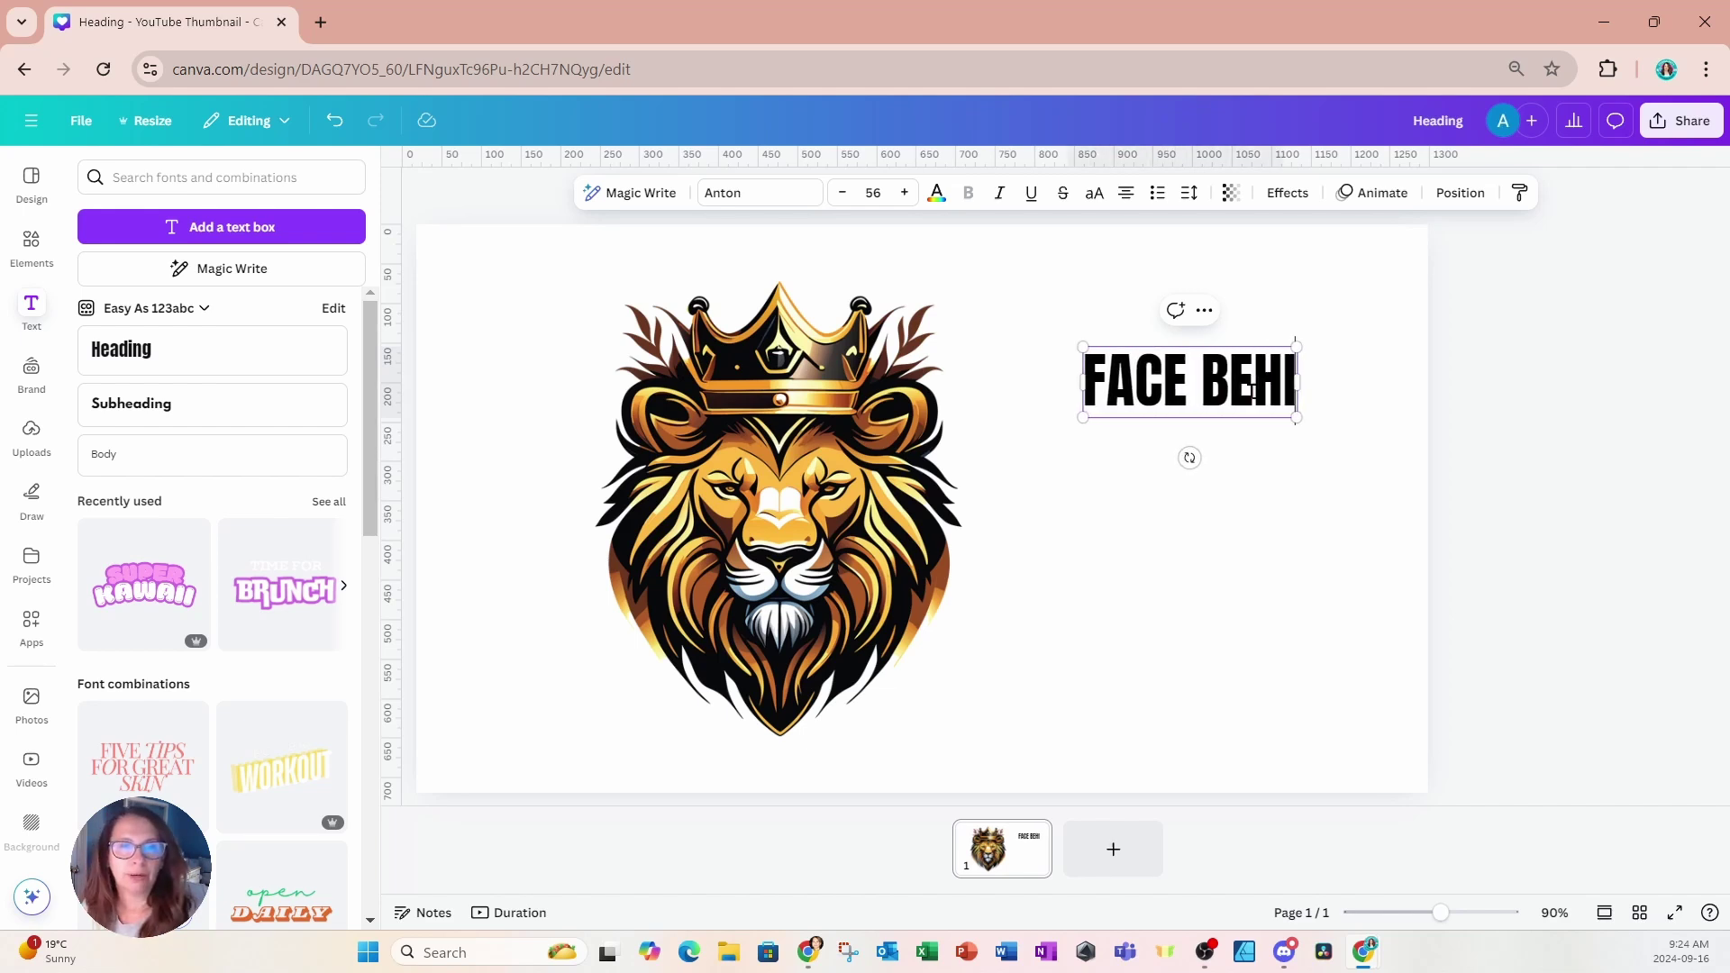
{"action": "type", "text": "ND TEXT TRICK"}
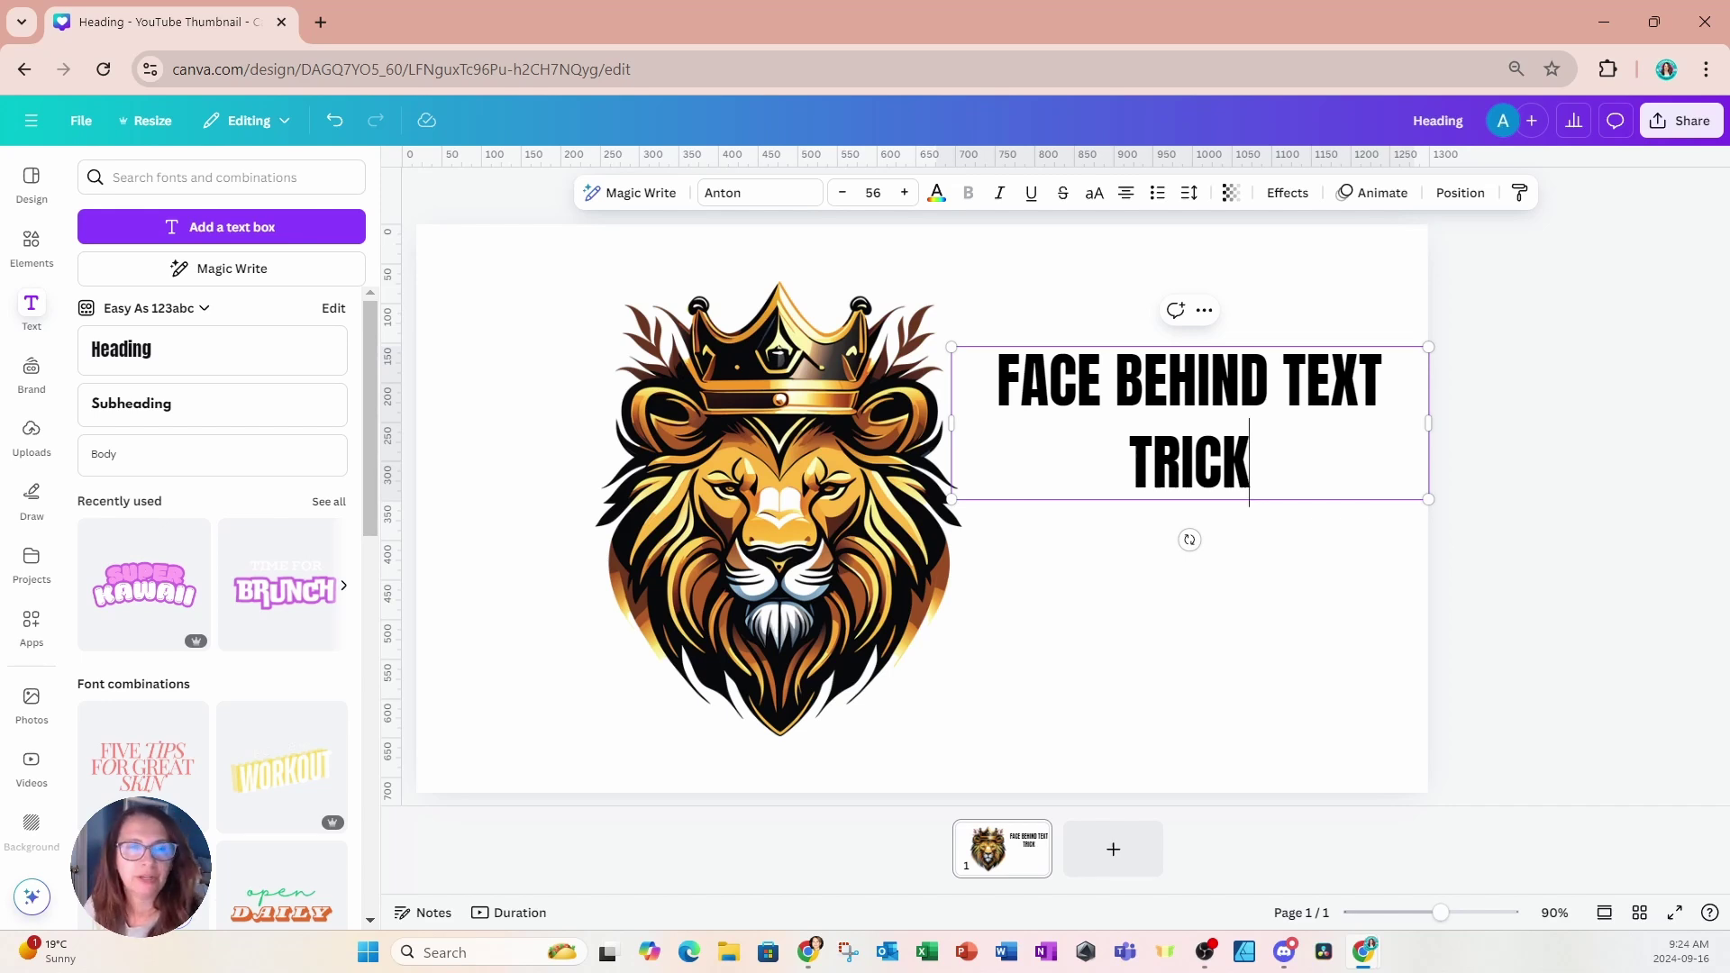
Break the heading into four lines: FACE, BEHIND, TEXT, TRICK
{"action": "left_click", "coordinate": [1115, 379]}
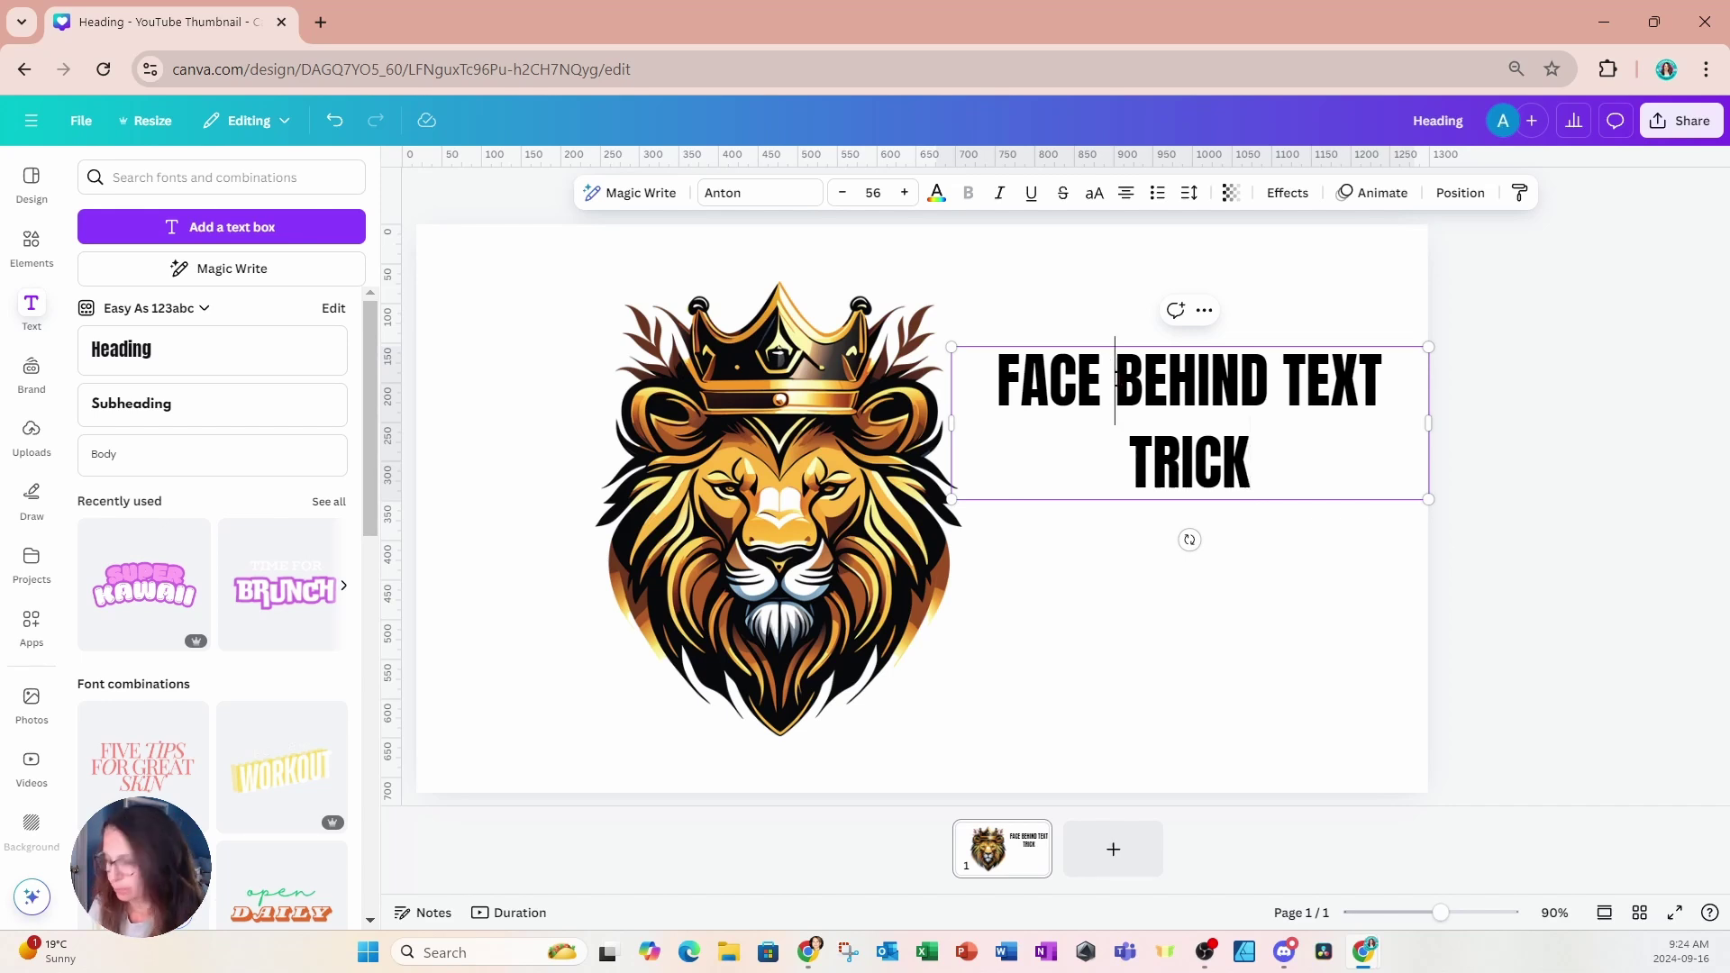
{"action": "key", "text": "Return"}
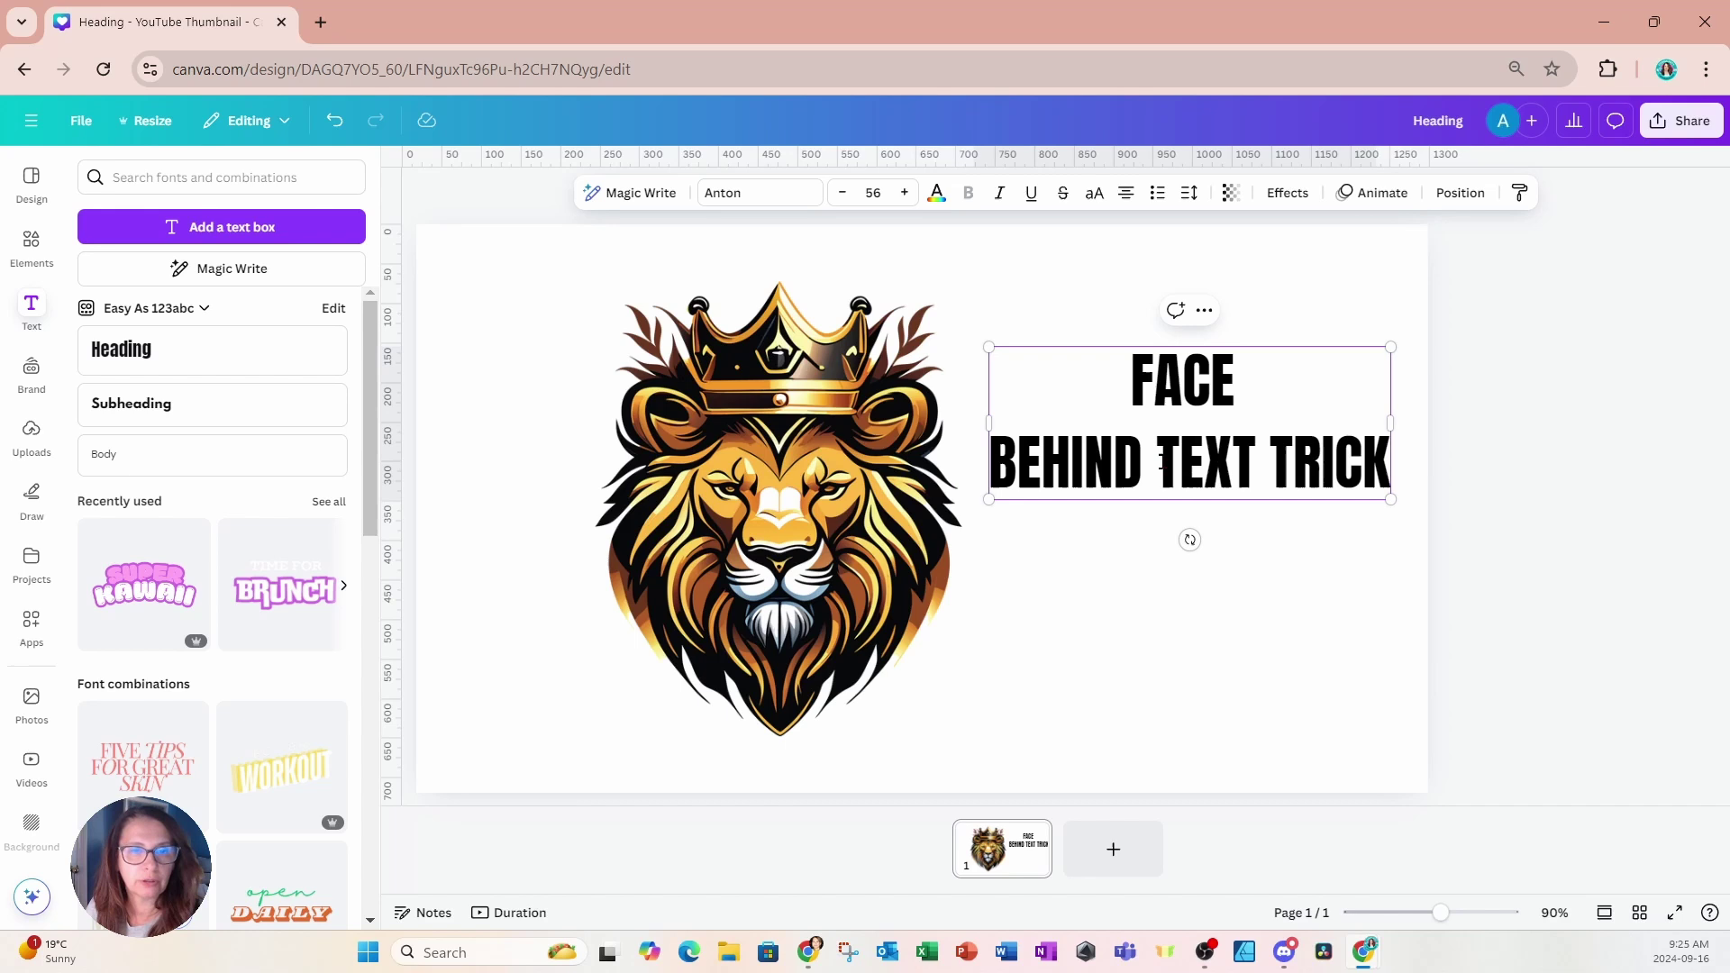
{"action": "left_click", "coordinate": [1159, 461]}
{"action": "key", "text": "Return"}
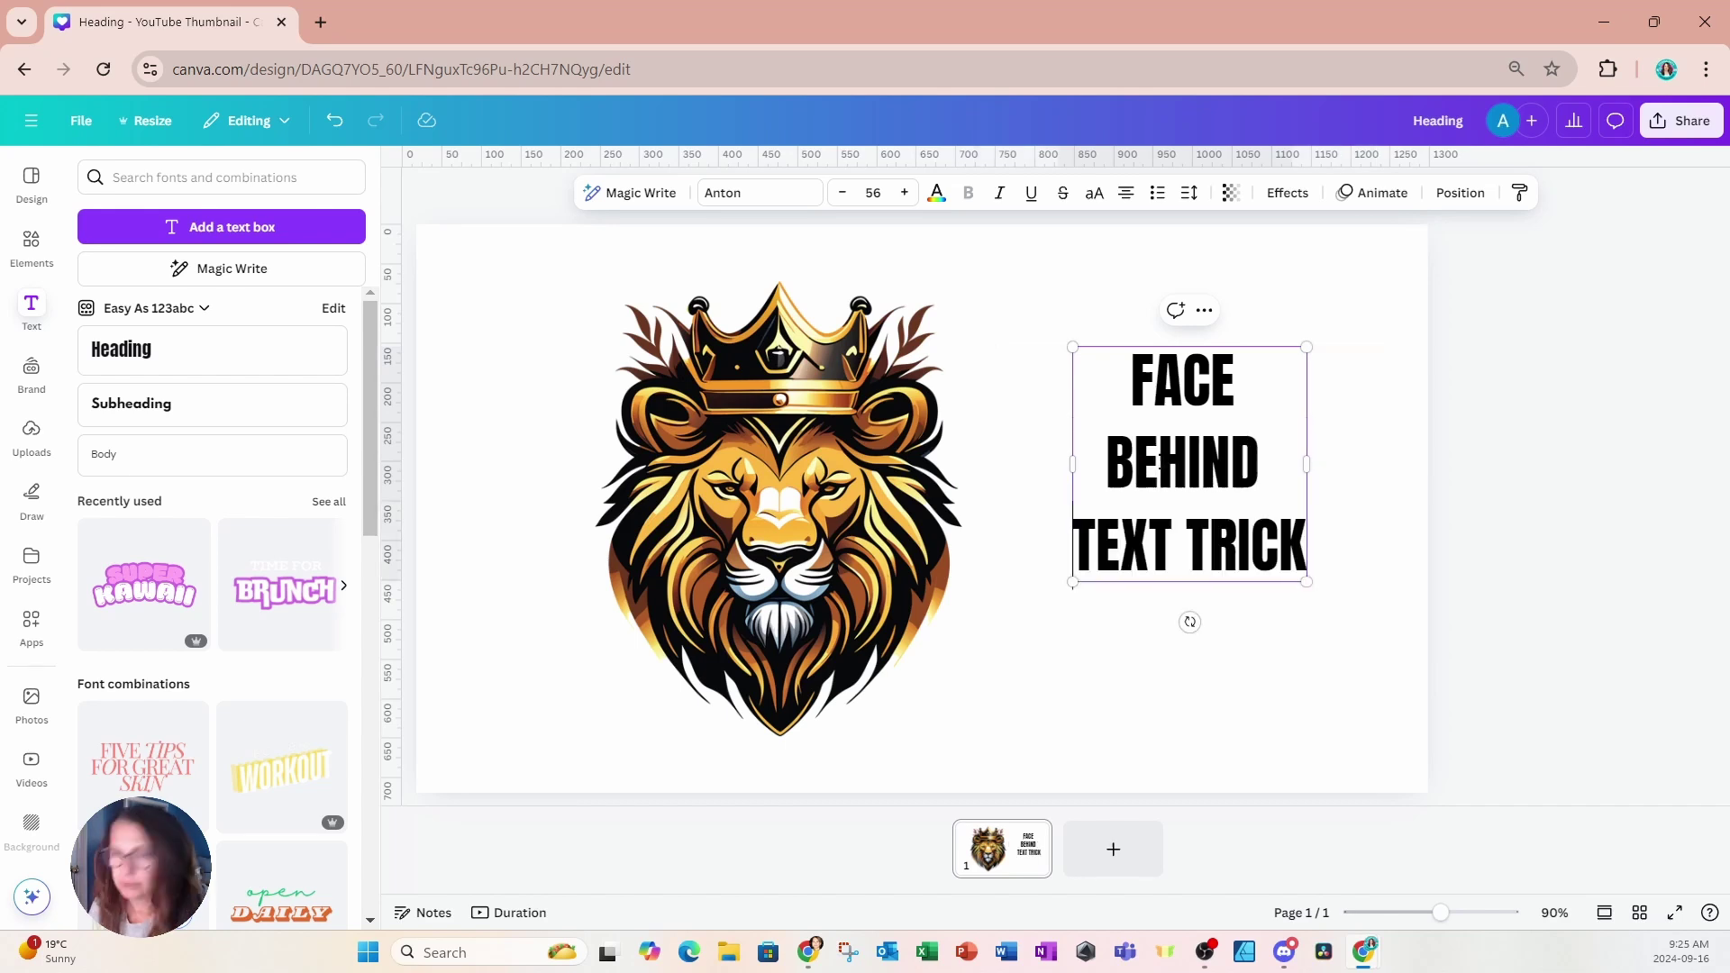
{"action": "left_click", "coordinate": [1189, 538]}
{"action": "key", "text": "Return"}
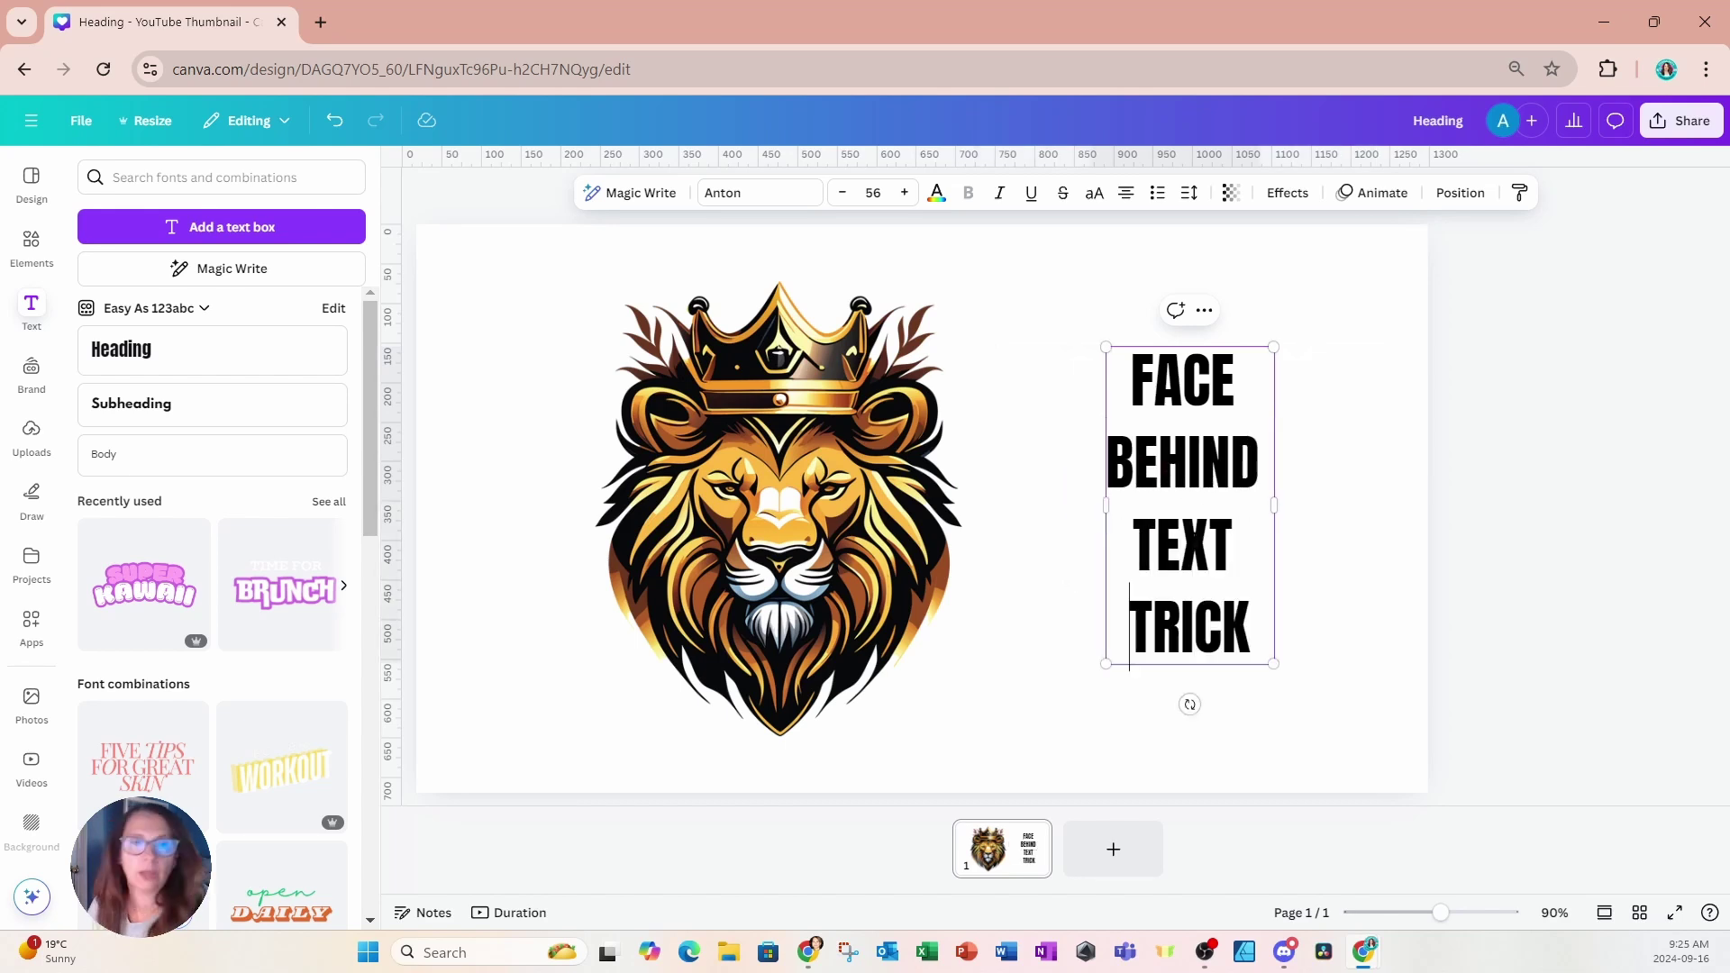
Set the stacked heading's alignment to left
{"action": "left_click", "coordinate": [1127, 195]}
{"action": "left_click", "coordinate": [1397, 448]}
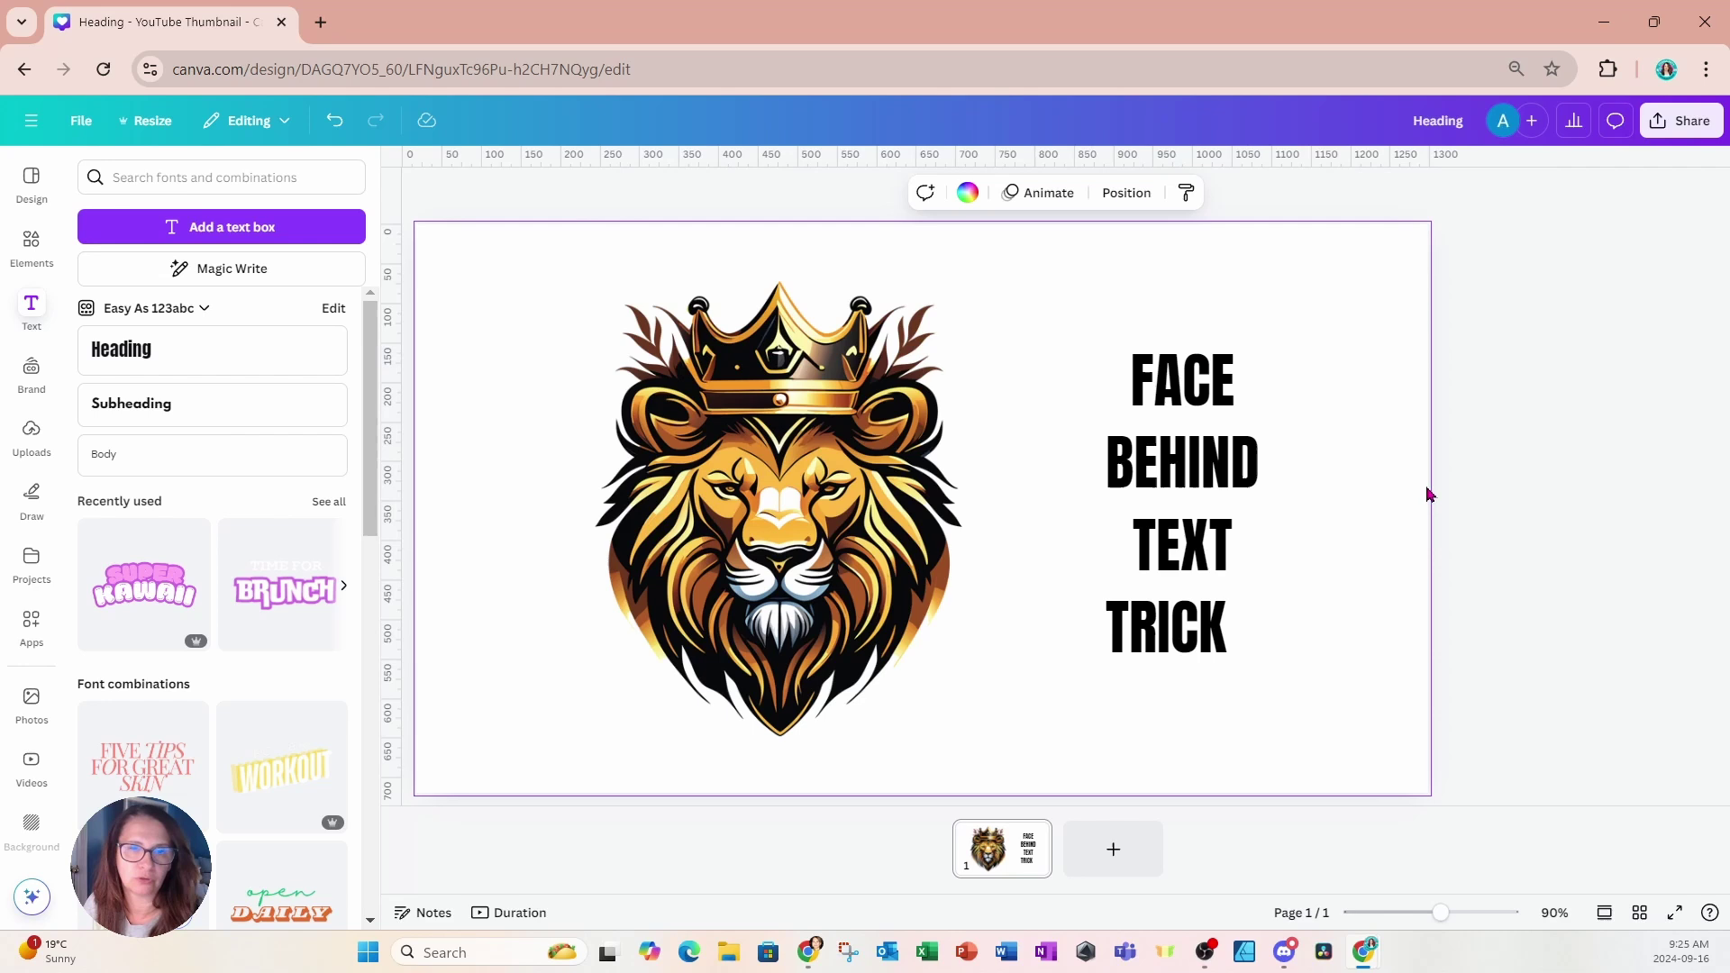
{"action": "left_click", "coordinate": [1244, 501]}
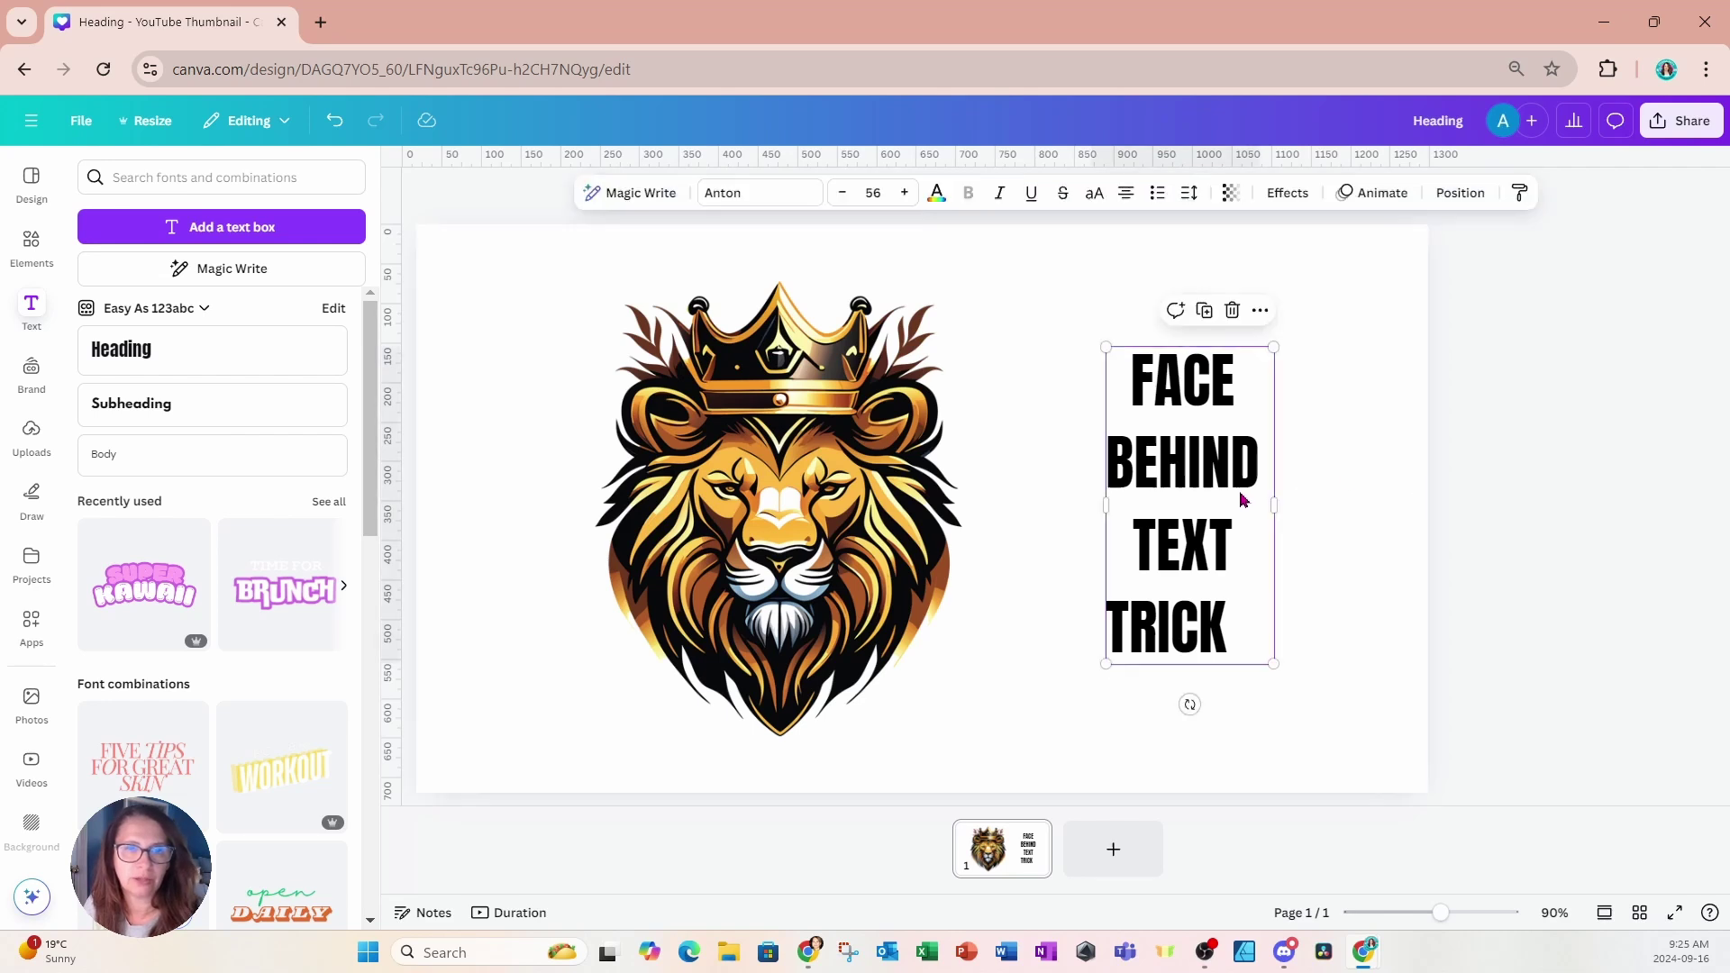
{"action": "left_click", "coordinate": [1127, 194]}
{"action": "left_click", "coordinate": [1127, 194]}
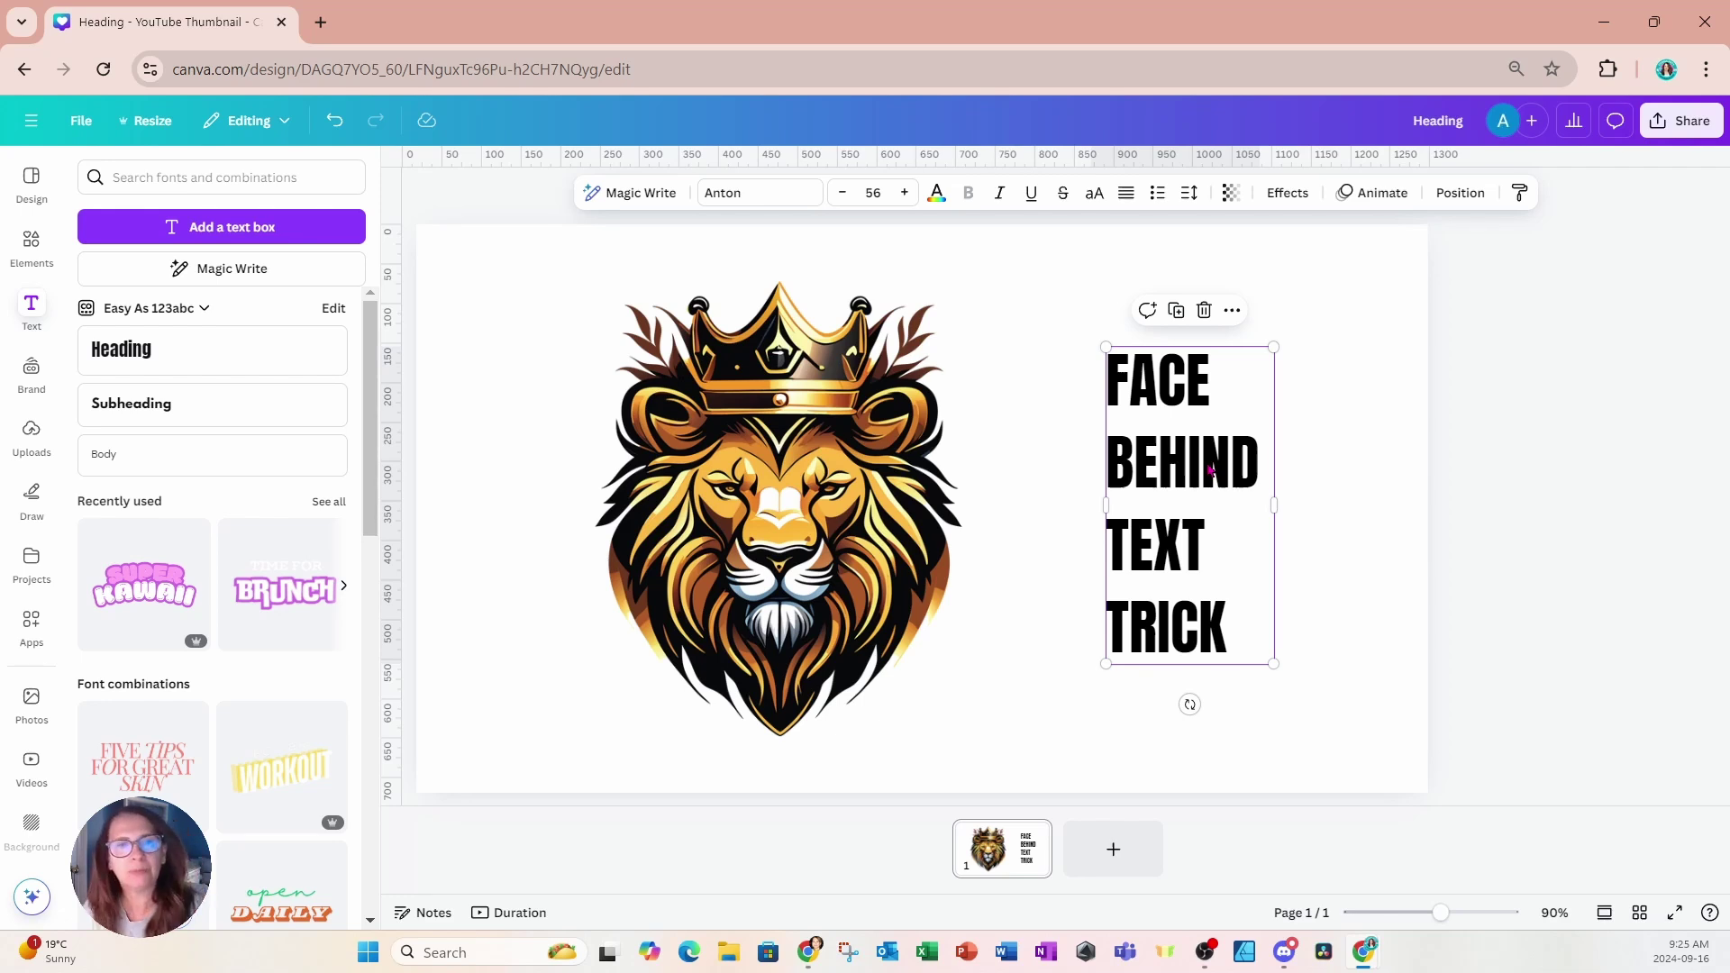
Tighten the heading's line spacing to 0.99 and move it over the lion's head
{"action": "left_click", "coordinate": [1190, 196]}
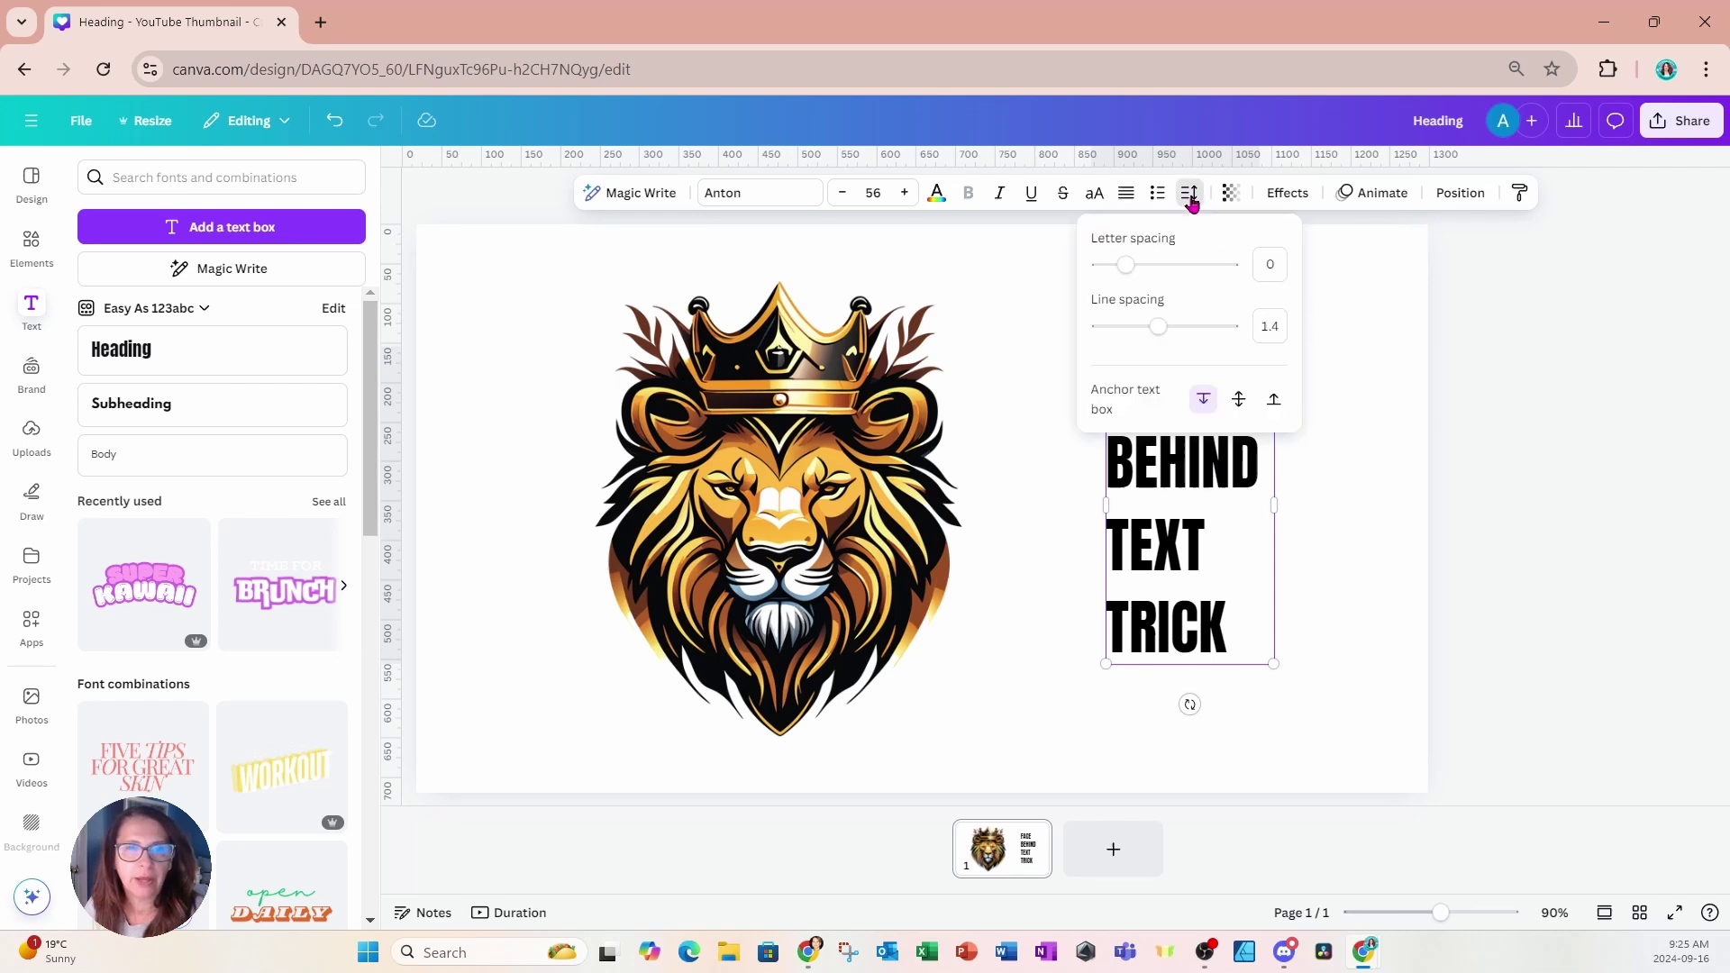
{"action": "left_click", "coordinate": [1169, 335]}
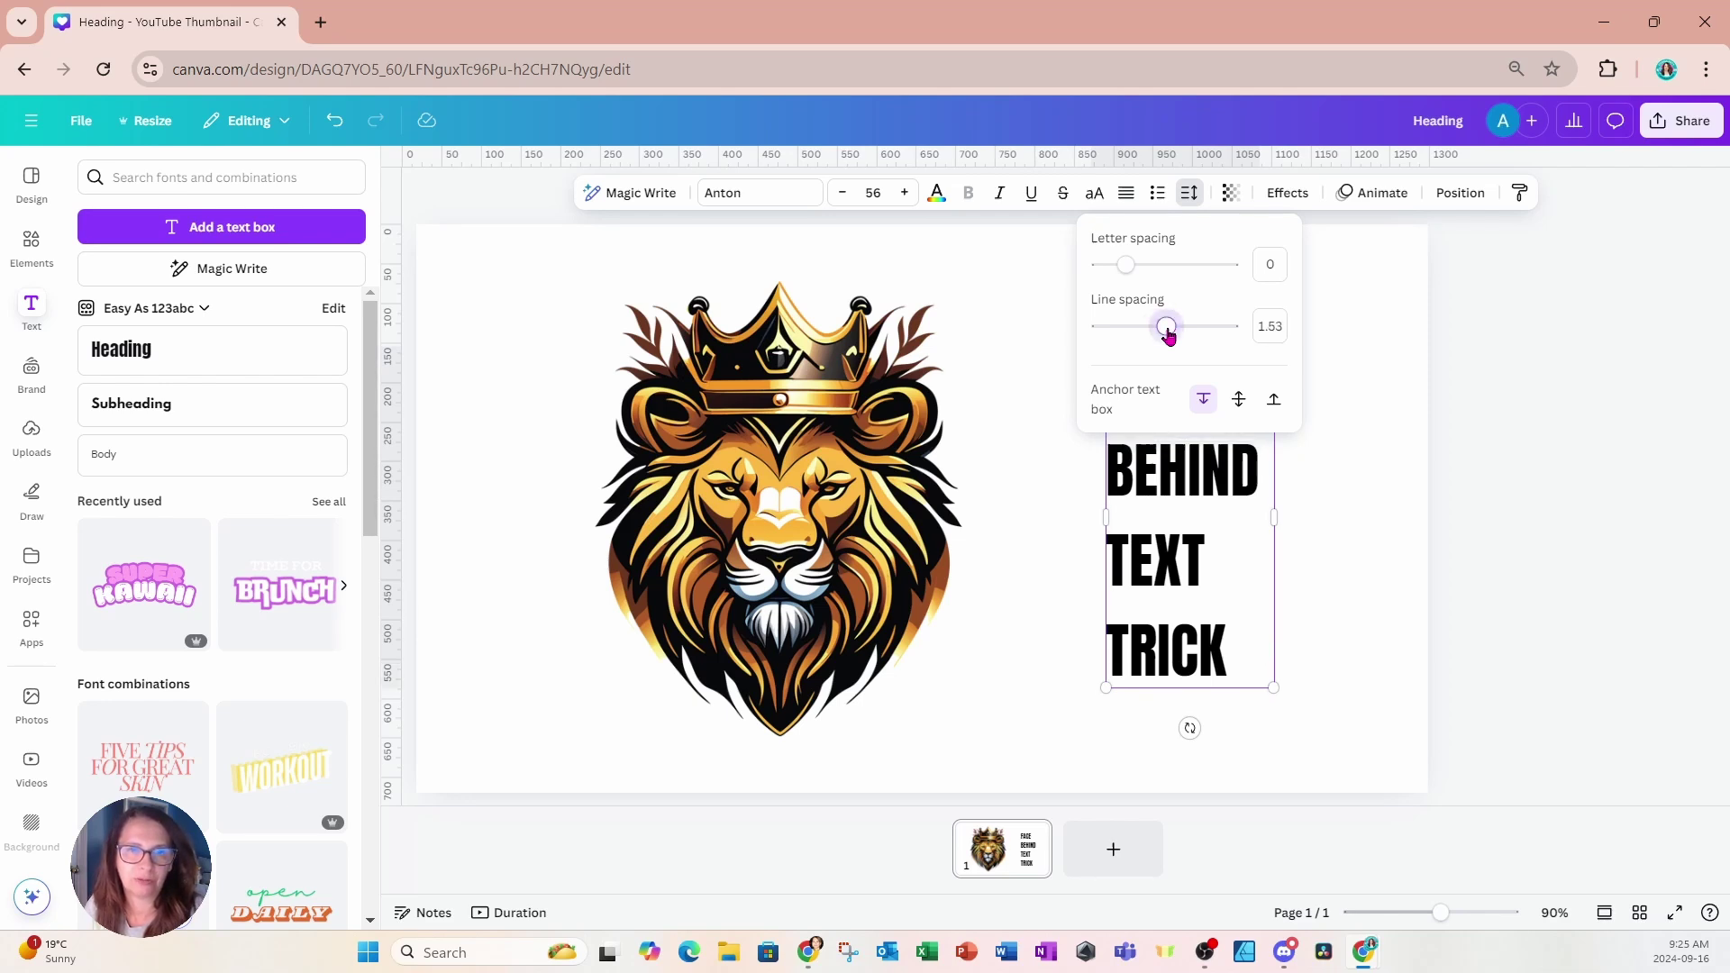
{"action": "left_click_drag", "start_coordinate": [1169, 335], "coordinate": [1131, 335]}
{"action": "left_click", "coordinate": [1355, 324]}
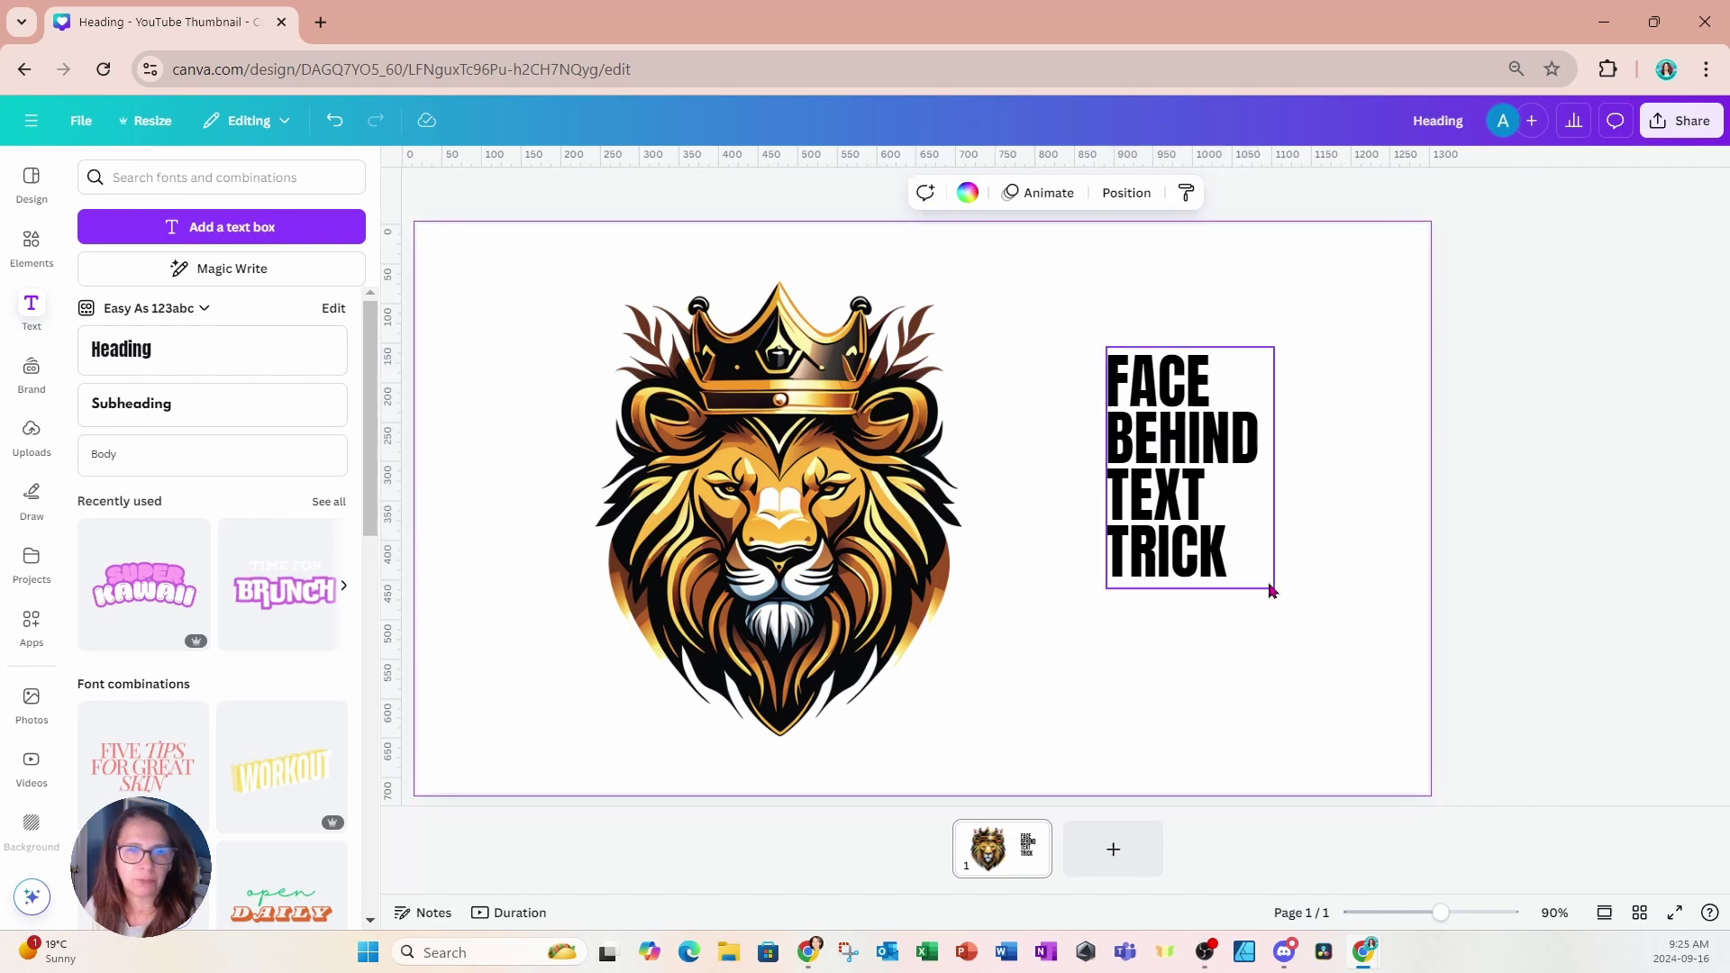
{"action": "left_click_drag", "start_coordinate": [1224, 577], "coordinate": [937, 489]}
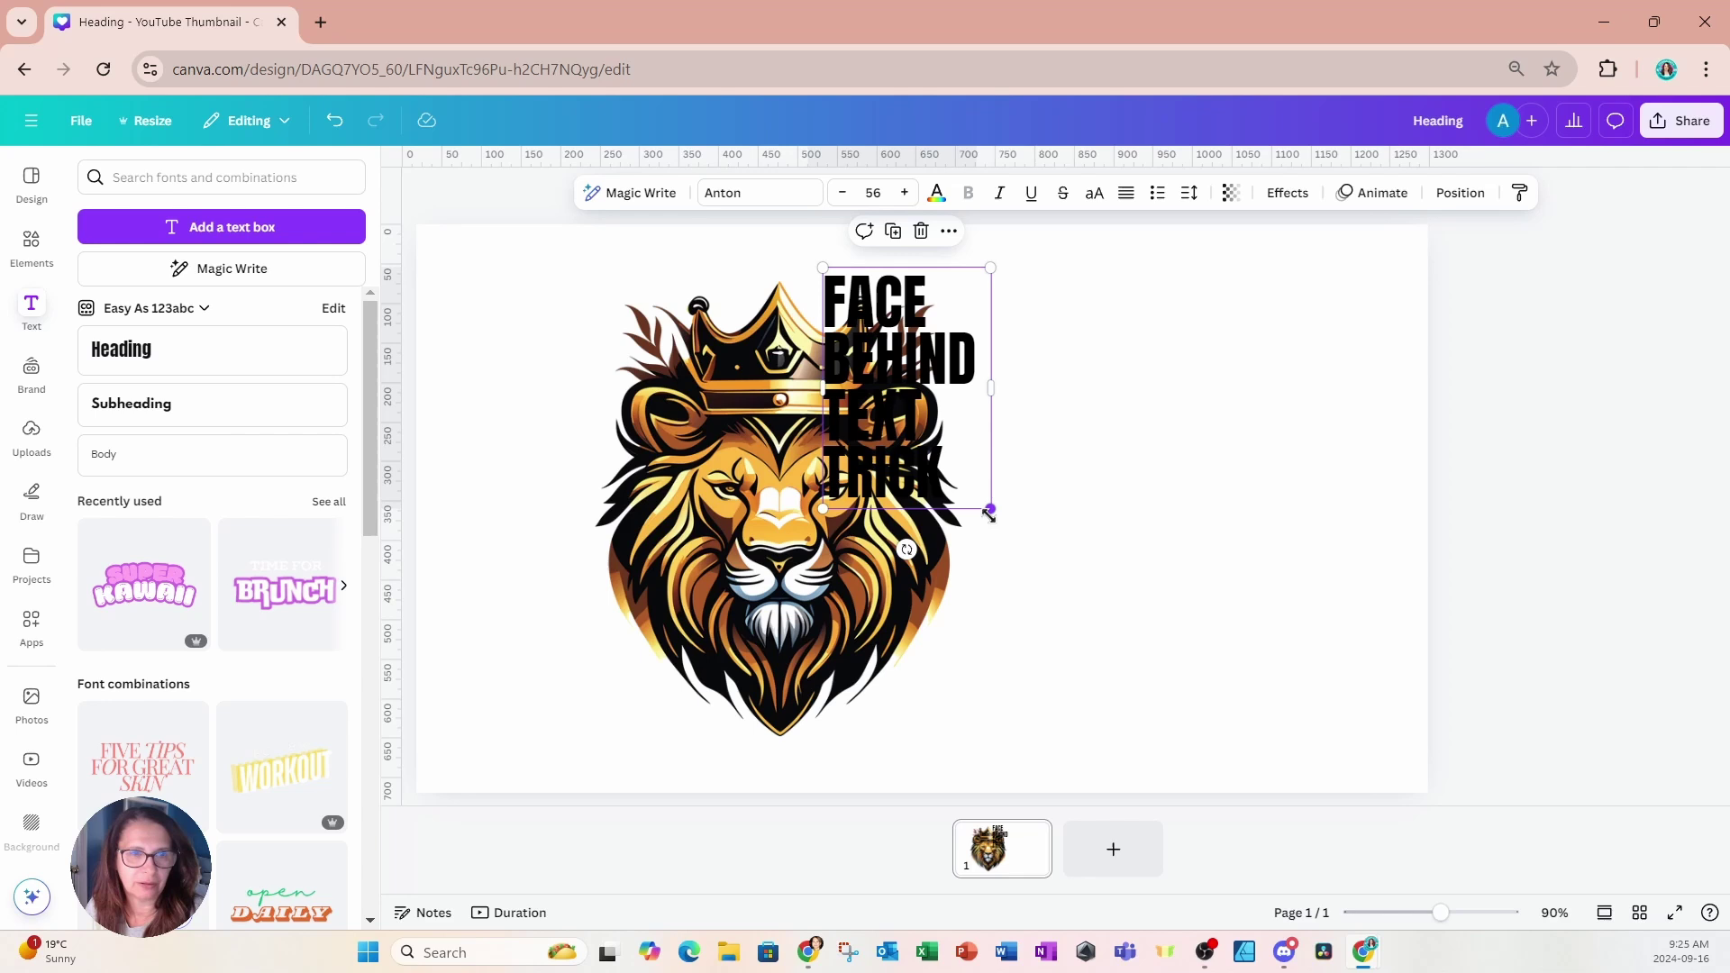
Enlarge the heading to size 116 so its four lines span the lion's right half
{"action": "left_click_drag", "start_coordinate": [989, 514], "coordinate": [1172, 769]}
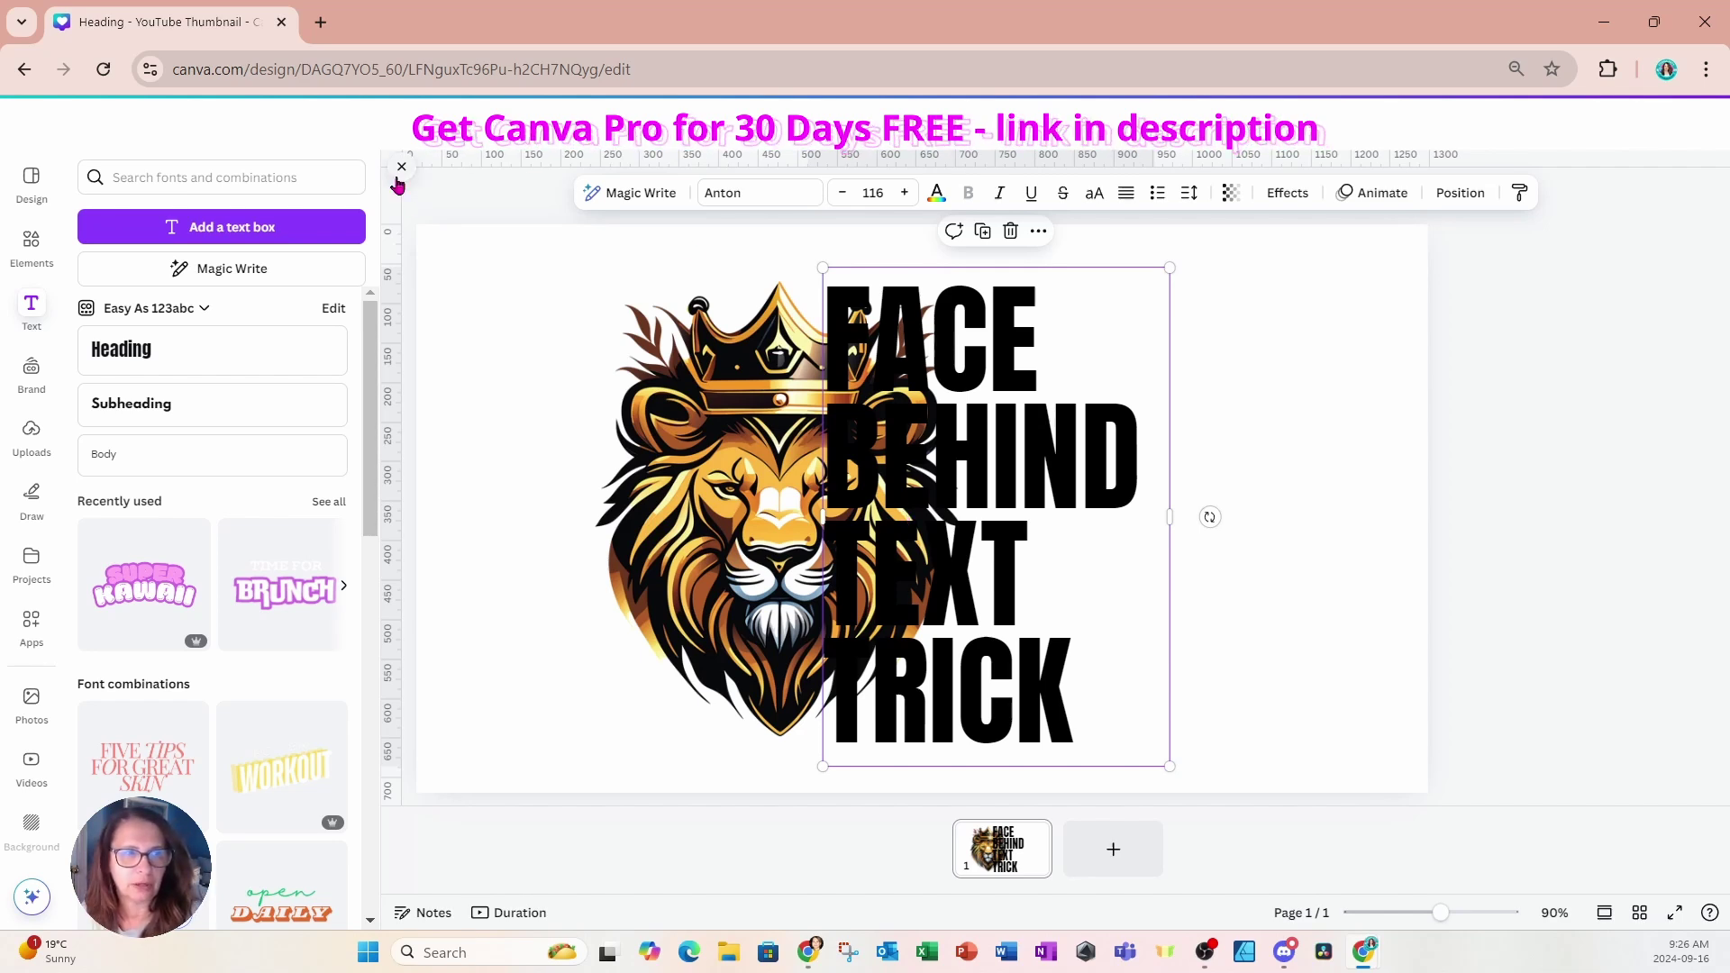
Change the heading's text colour to the Bright red swatch
{"action": "left_click", "coordinate": [402, 167]}
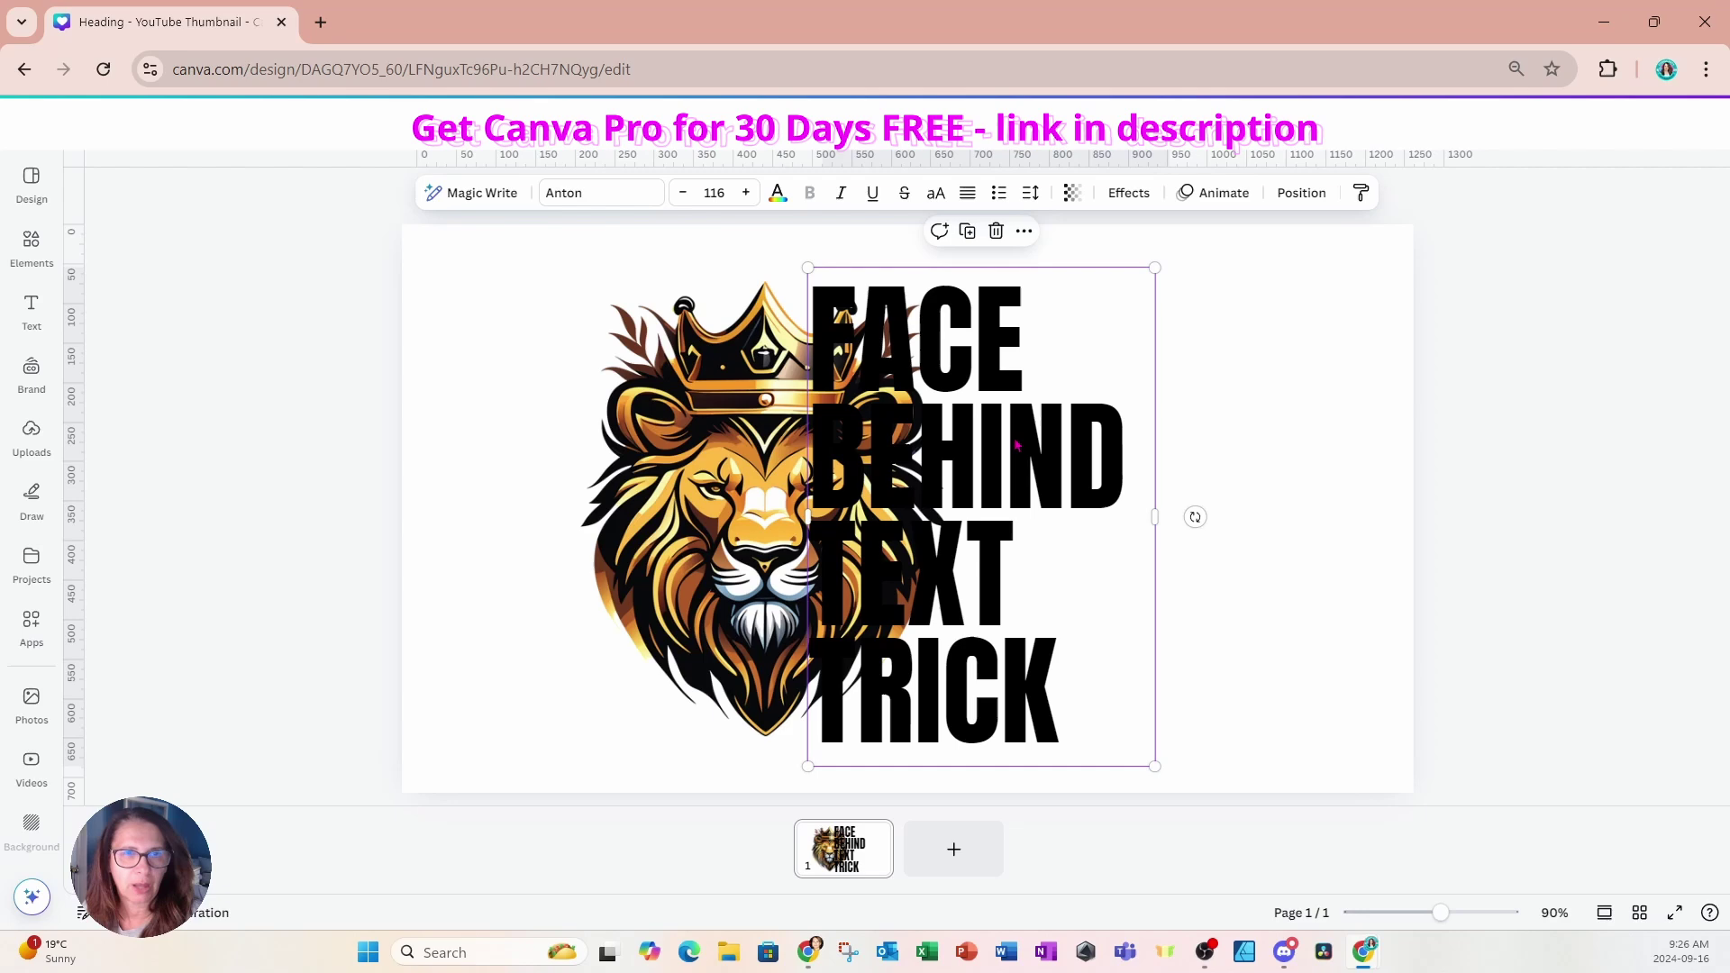
{"action": "left_click", "coordinate": [779, 195]}
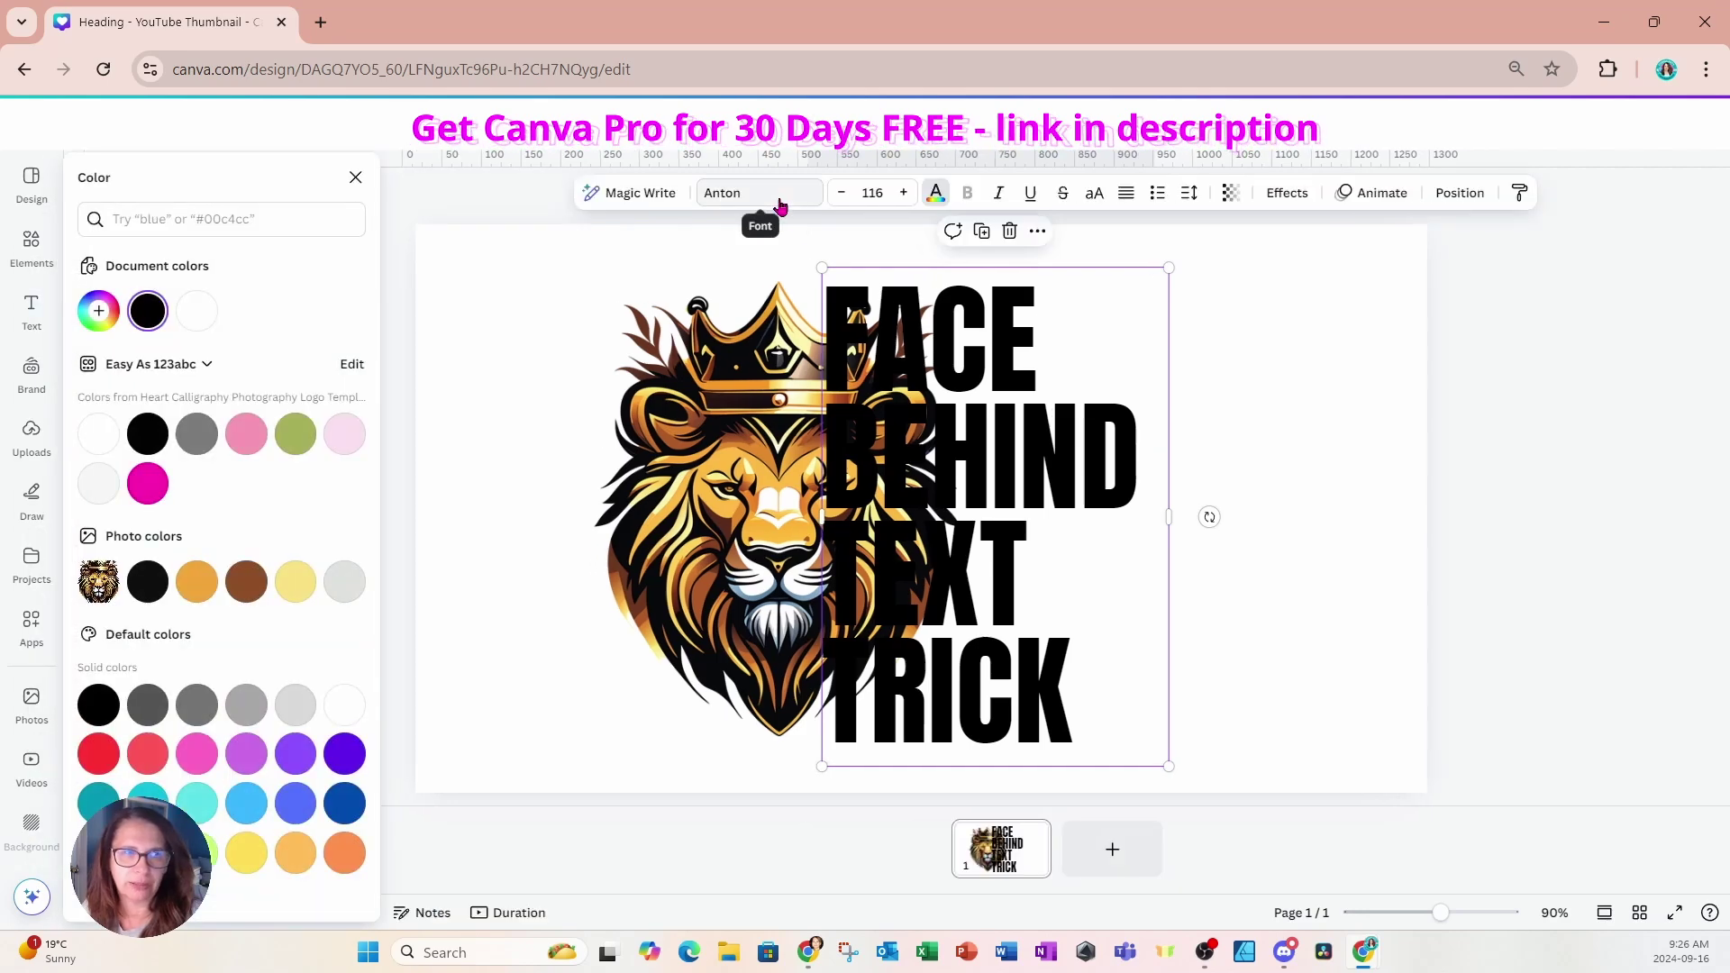
{"action": "left_click", "coordinate": [99, 754]}
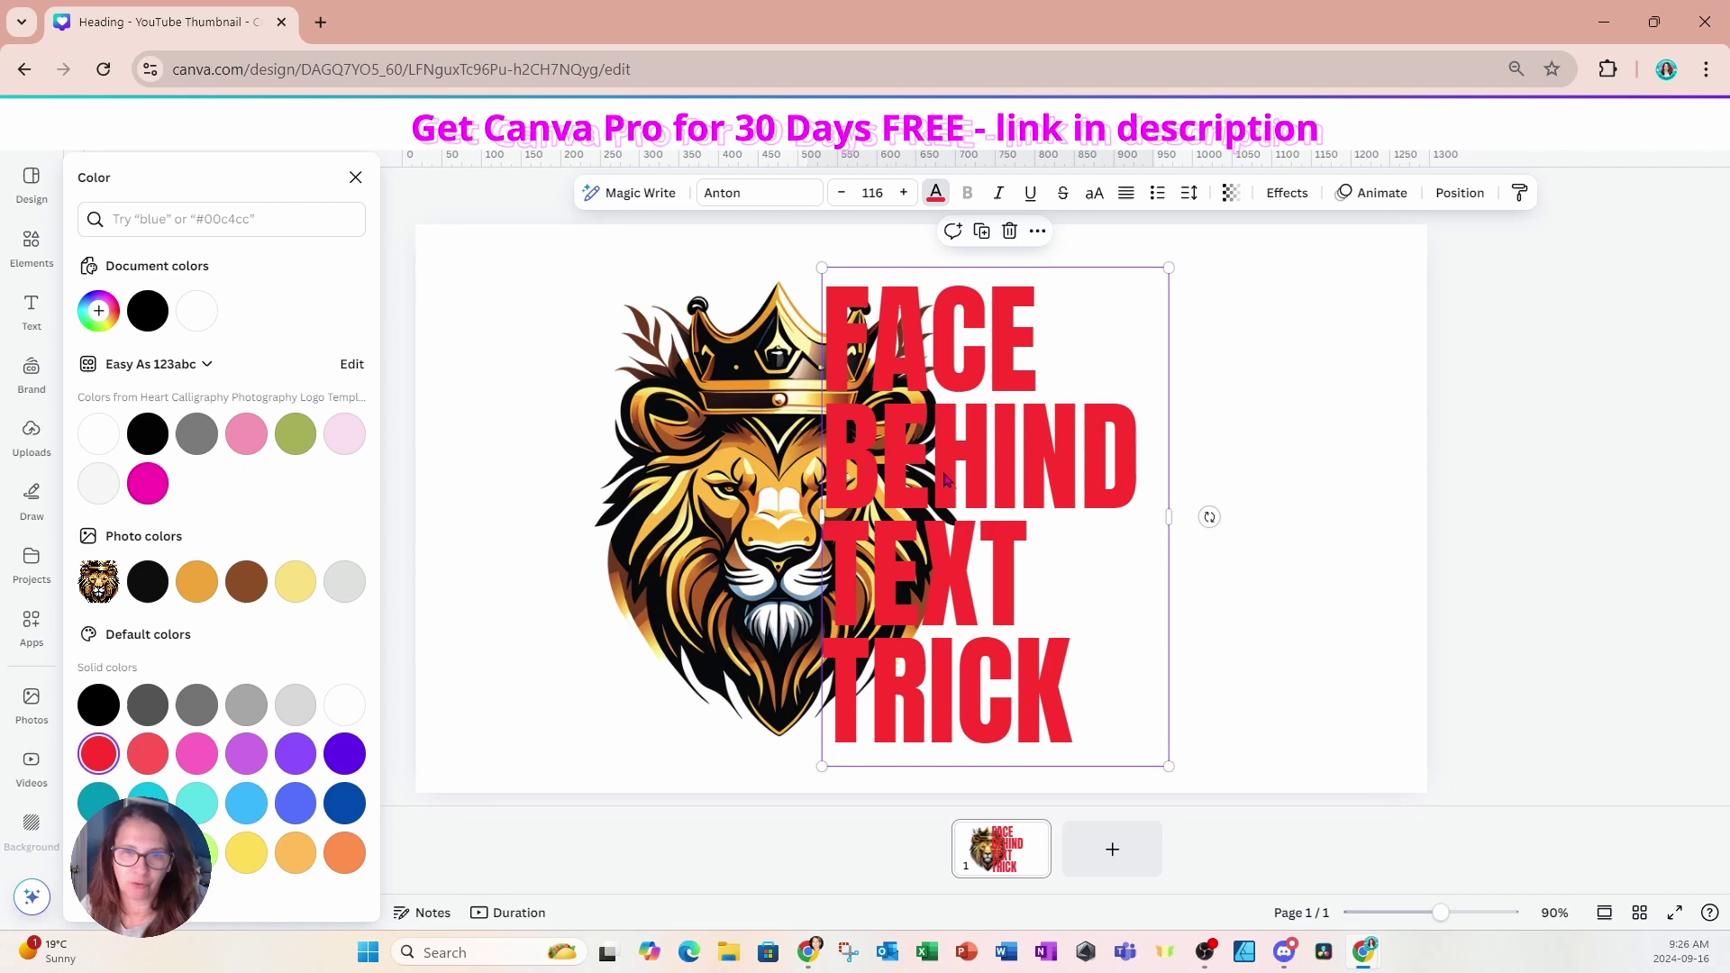
Duplicate the red heading, align the copy exactly over it, and colour the copy white
{"action": "left_click", "coordinate": [982, 233]}
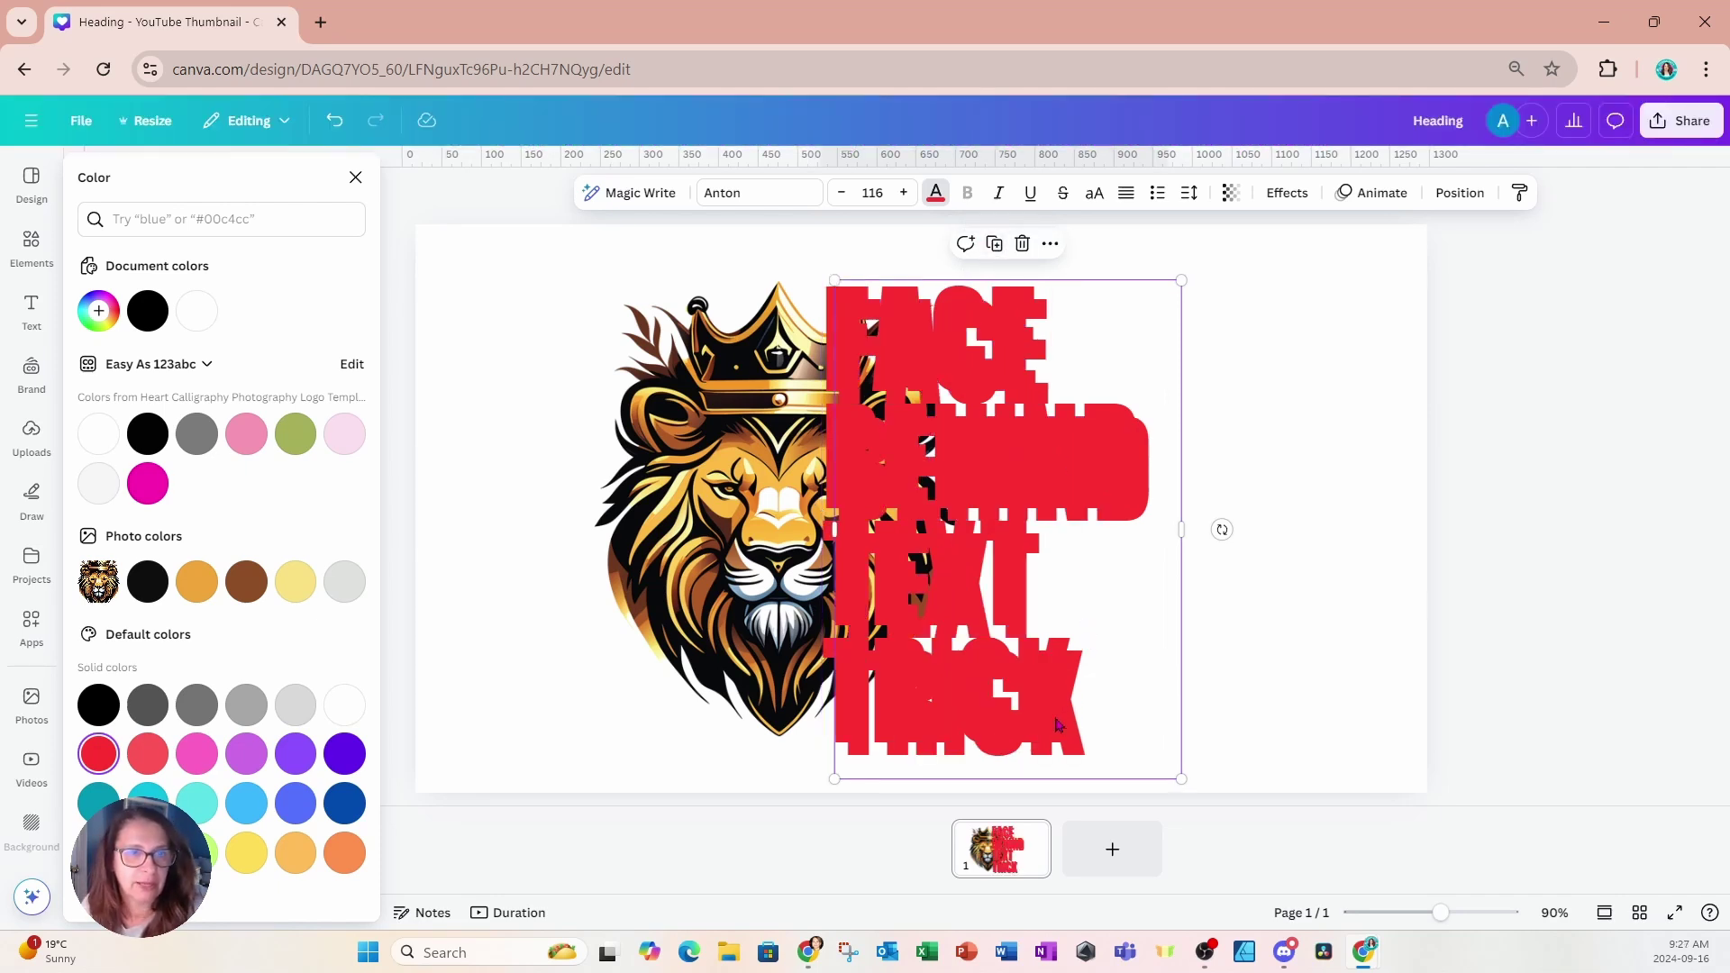
{"action": "left_click_drag", "start_coordinate": [1057, 723], "coordinate": [1045, 709]}
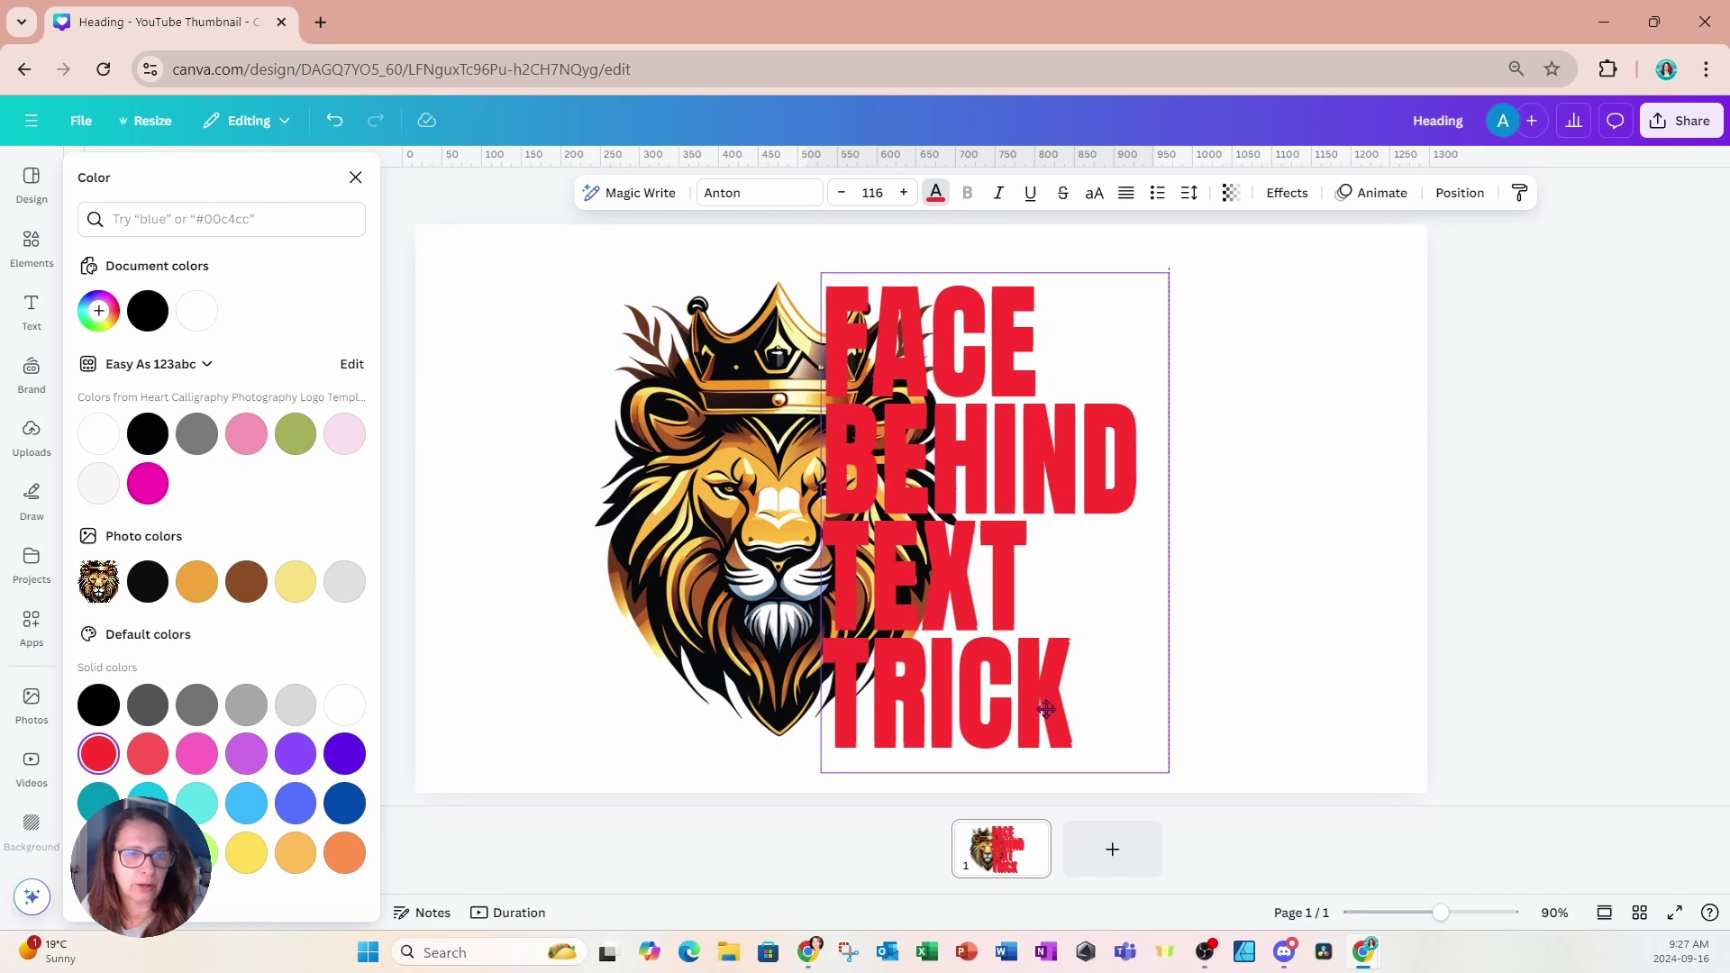
{"action": "left_click_drag", "start_coordinate": [1045, 709], "coordinate": [1048, 717]}
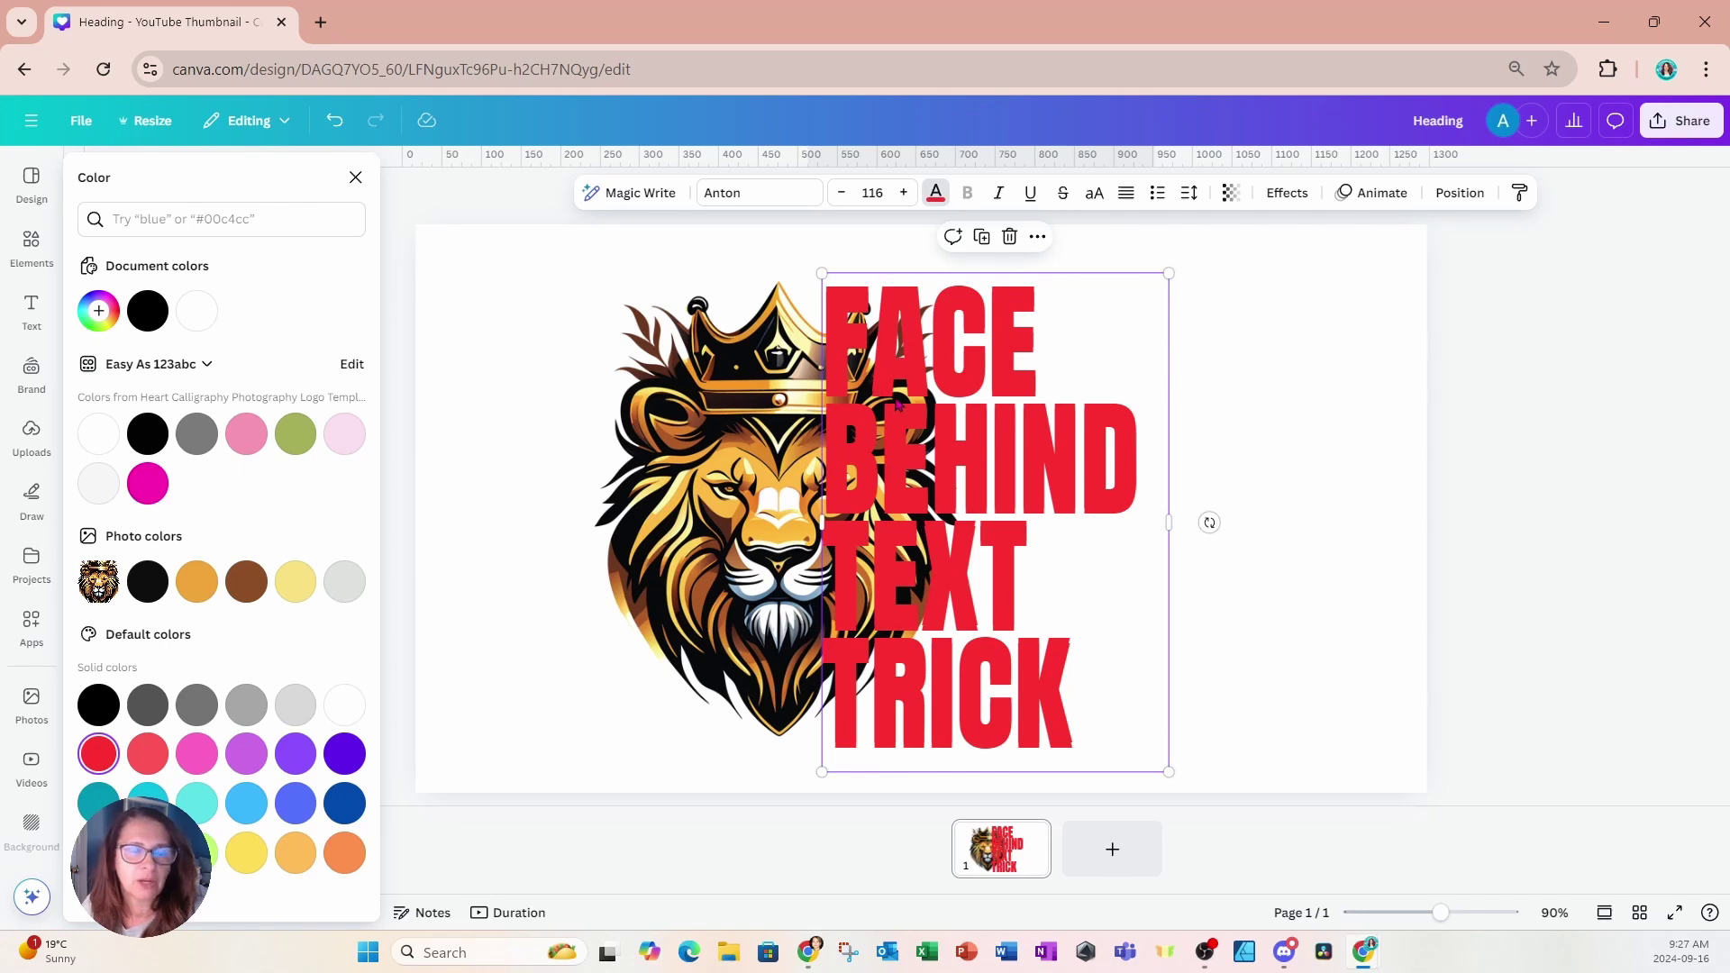
{"action": "left_click", "coordinate": [934, 204]}
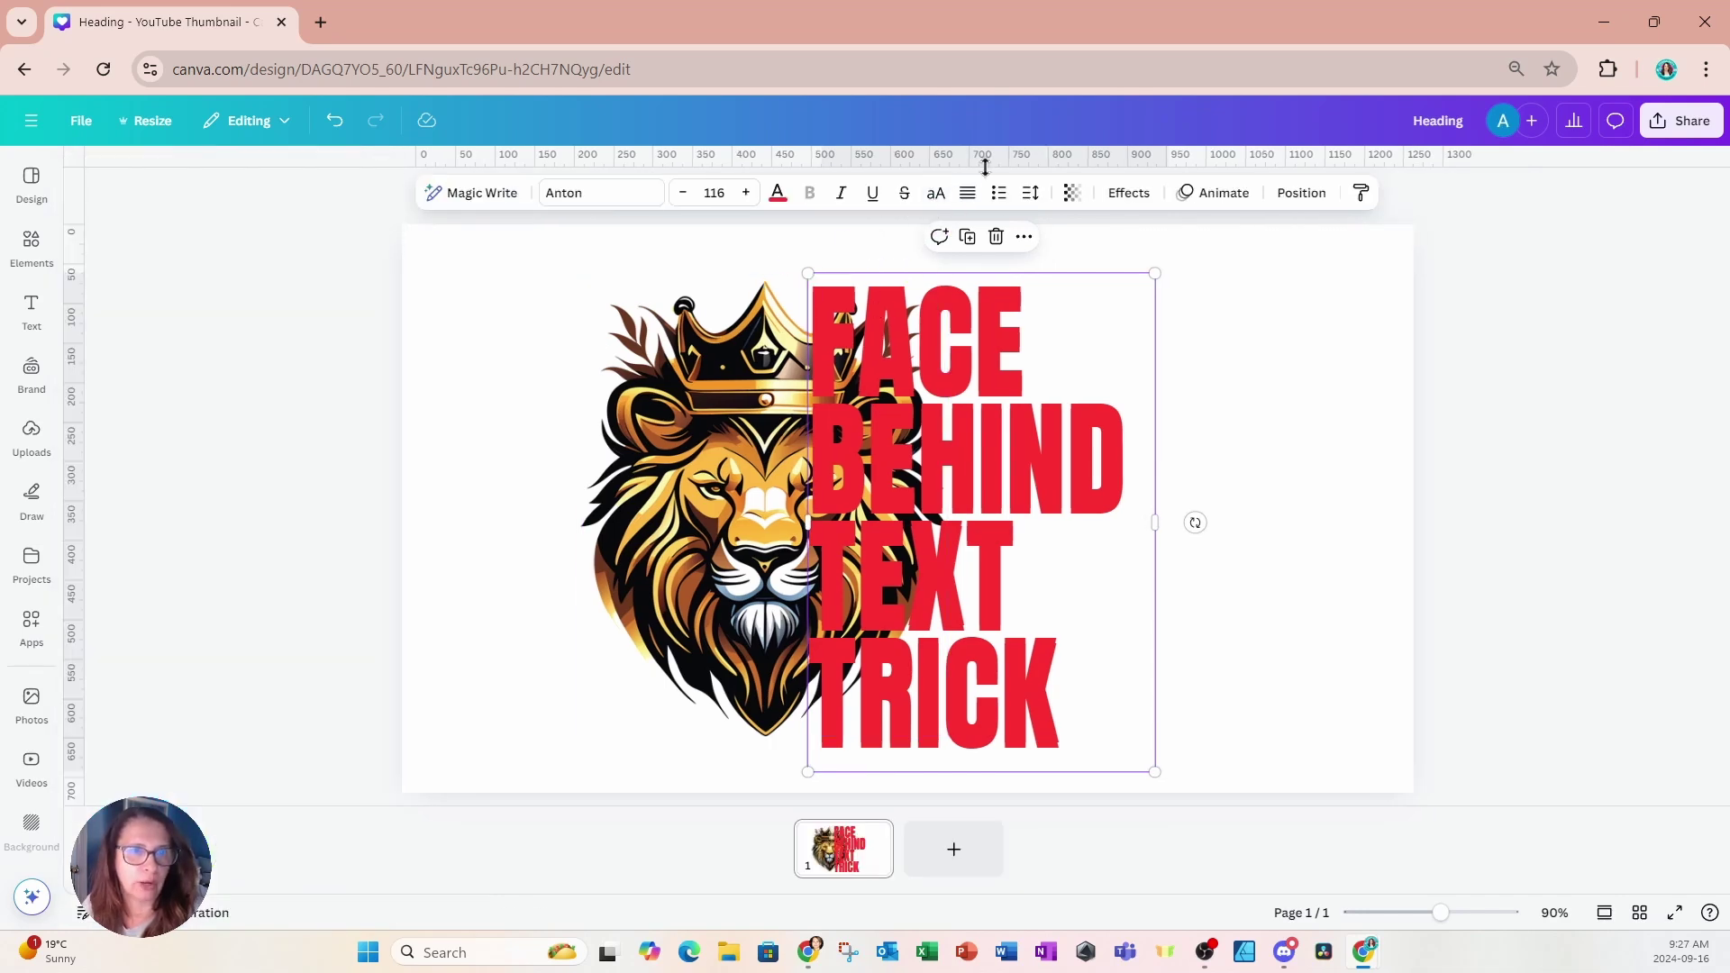
{"action": "left_click", "coordinate": [779, 194]}
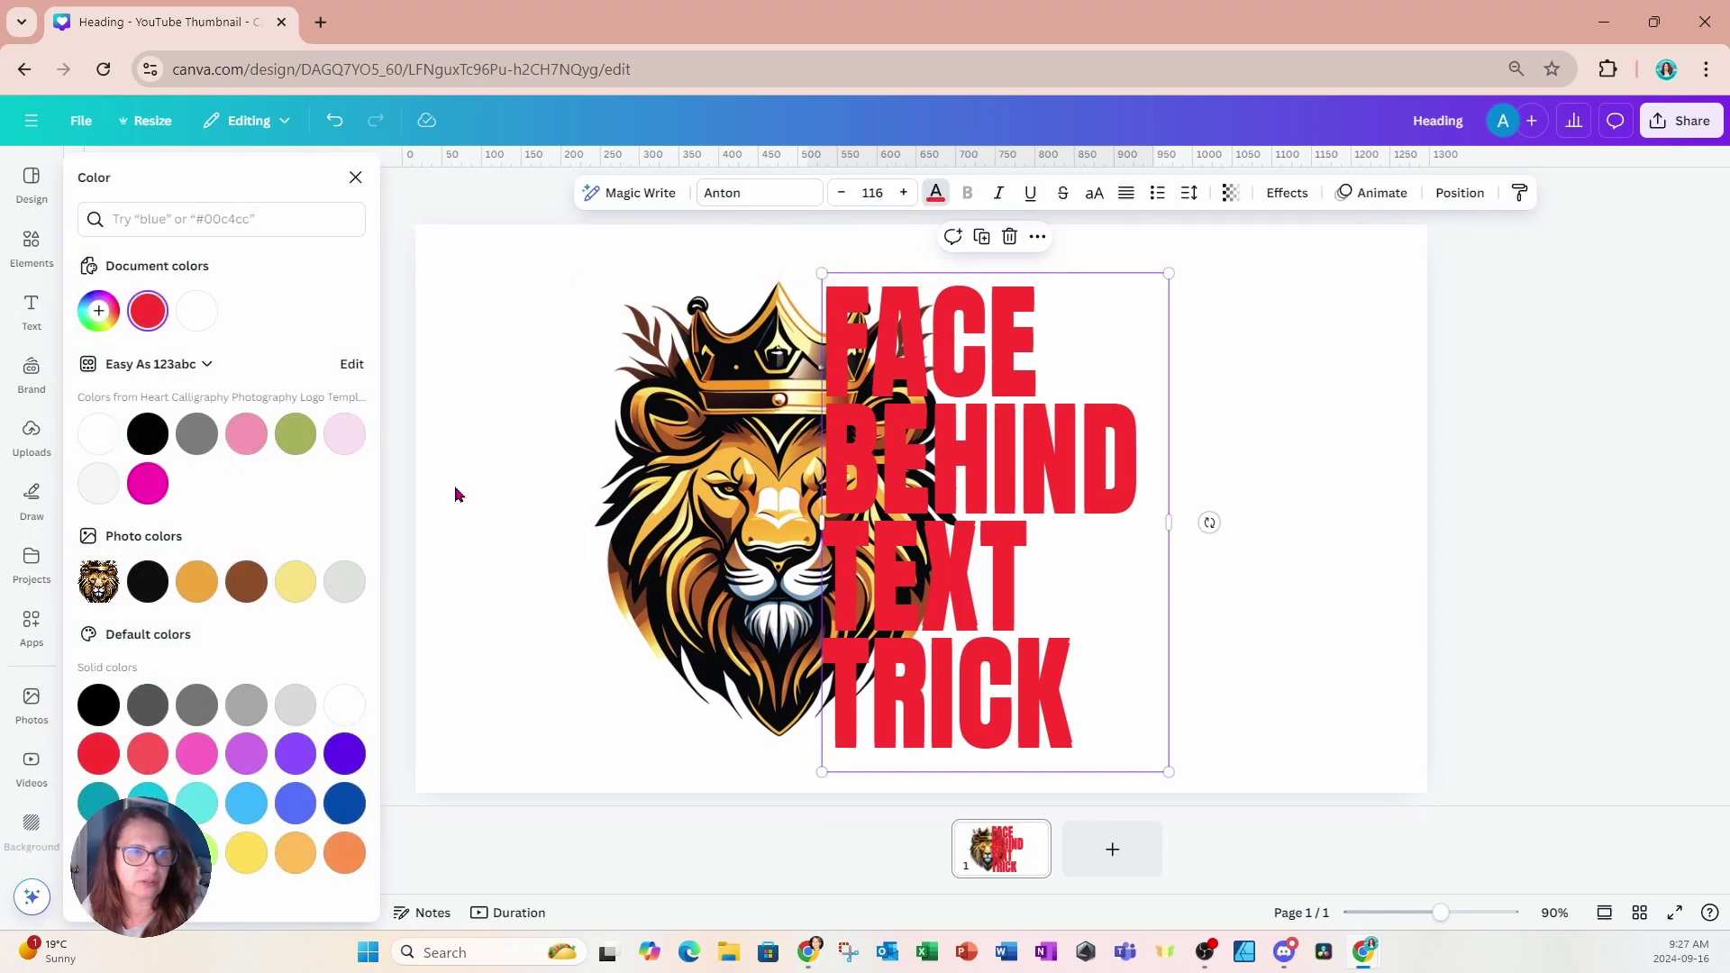
{"action": "left_click", "coordinate": [99, 436]}
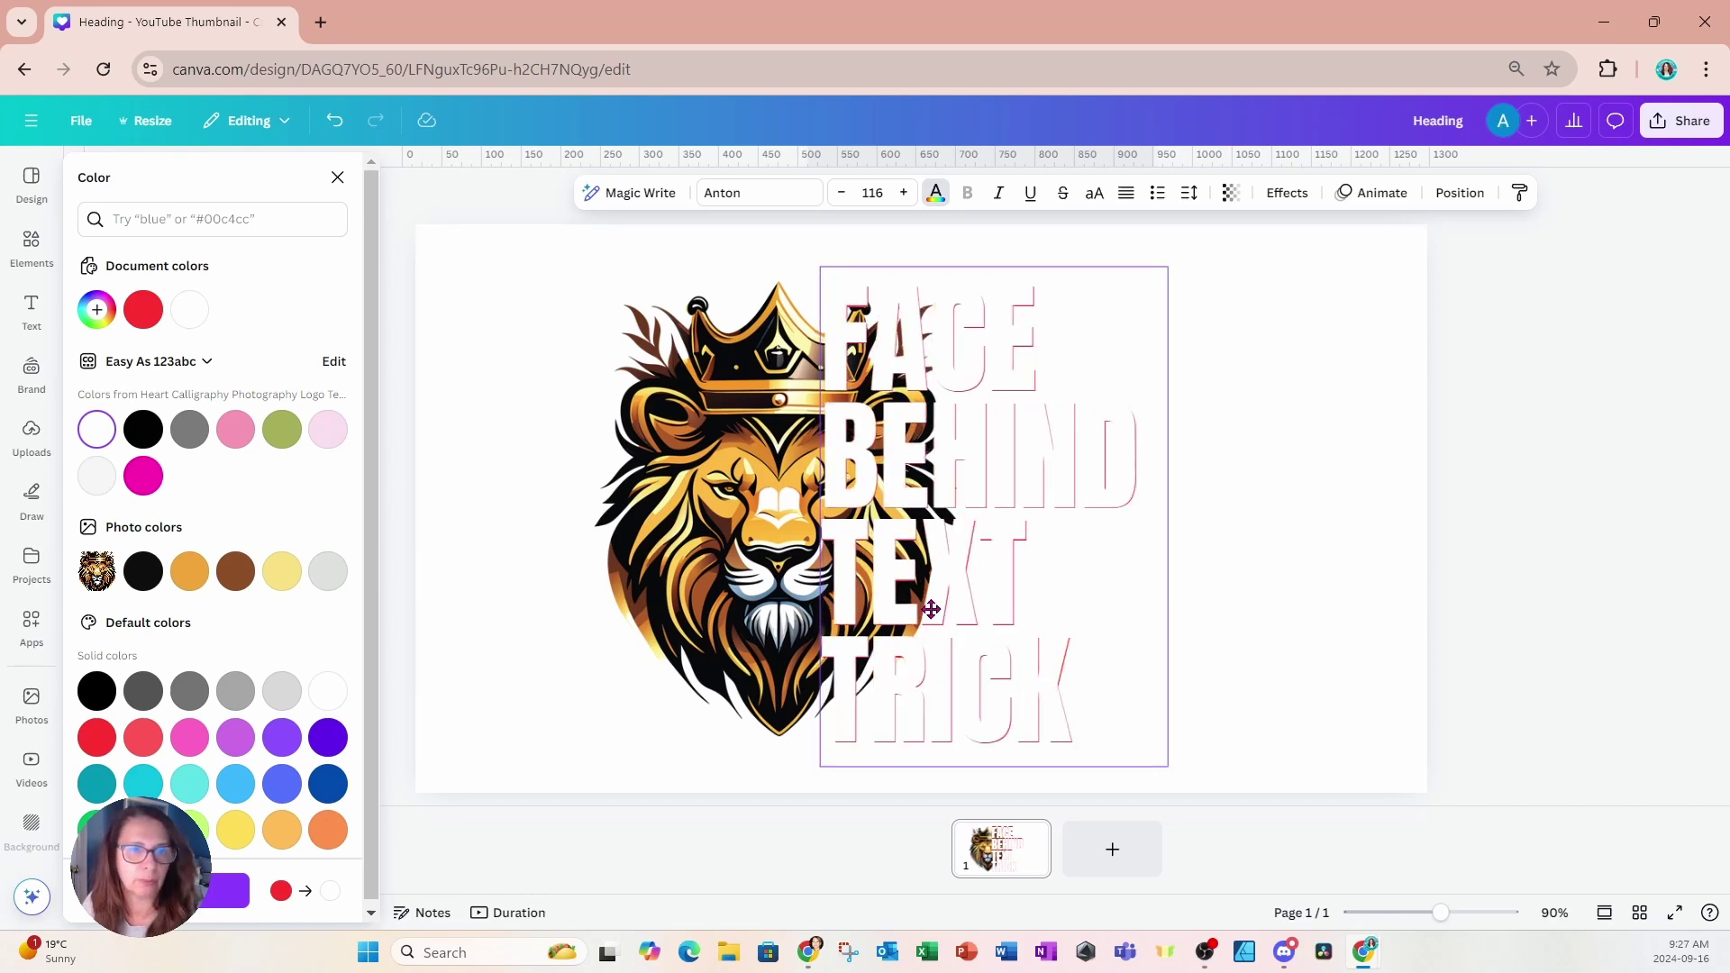
Apply the Hollow effect to the white heading copy with thickness 51
{"action": "left_click", "coordinate": [931, 609]}
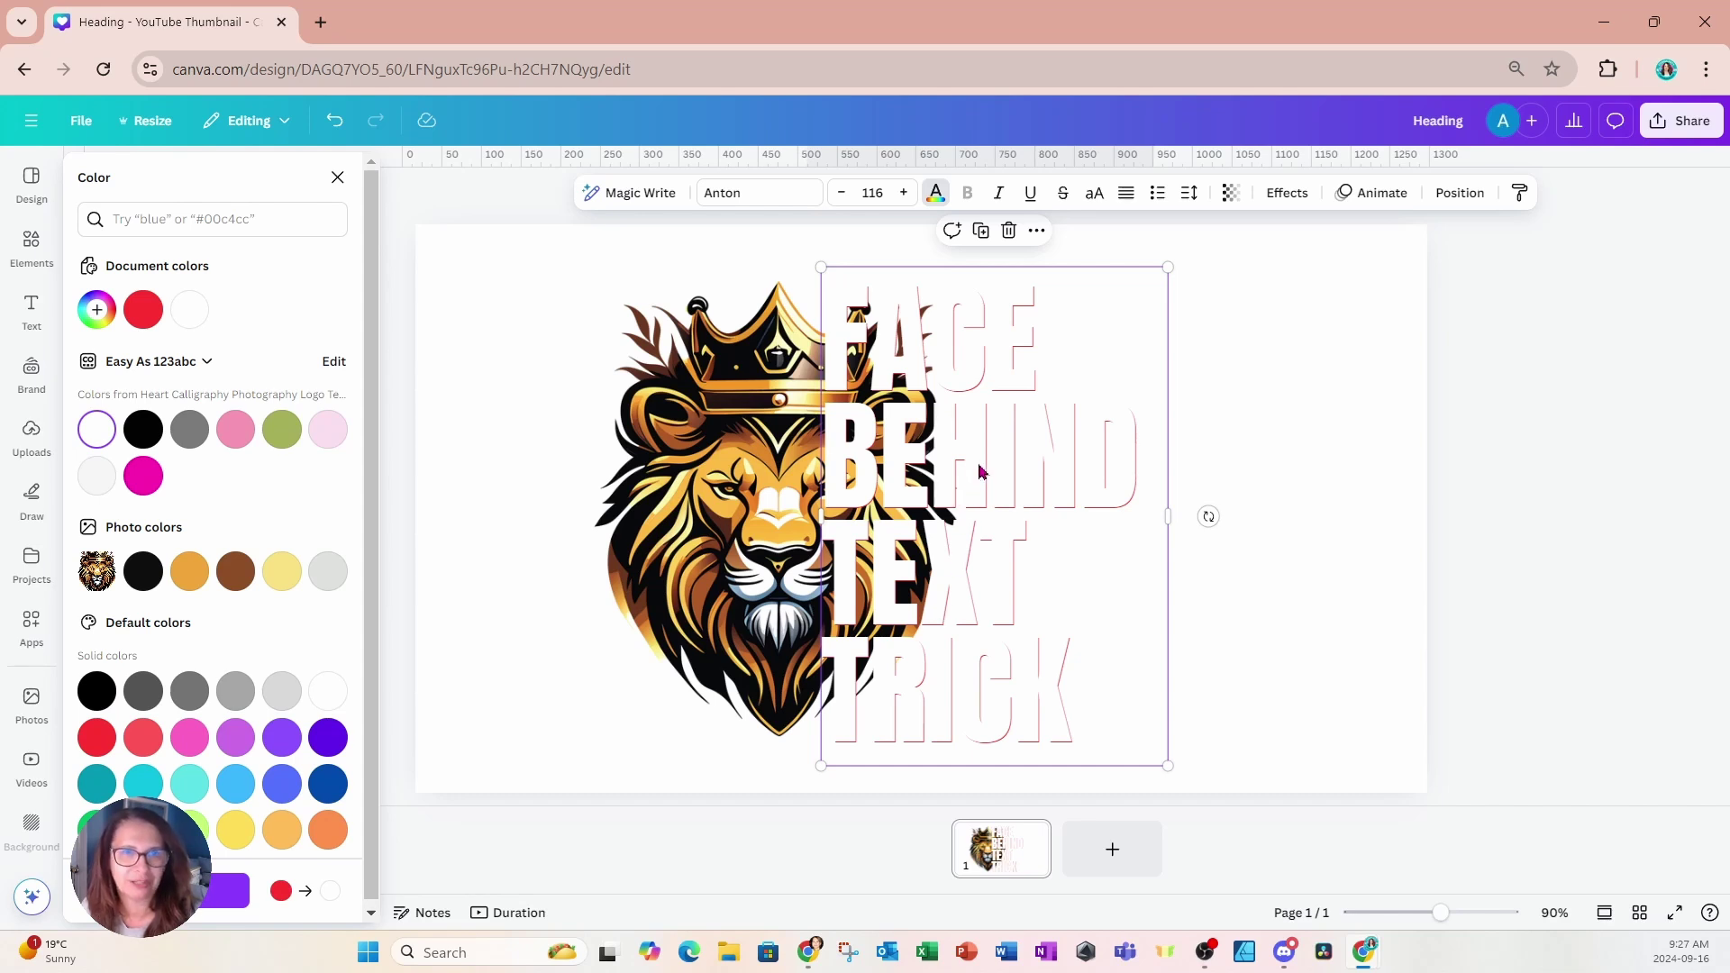
{"action": "left_click", "coordinate": [1290, 195]}
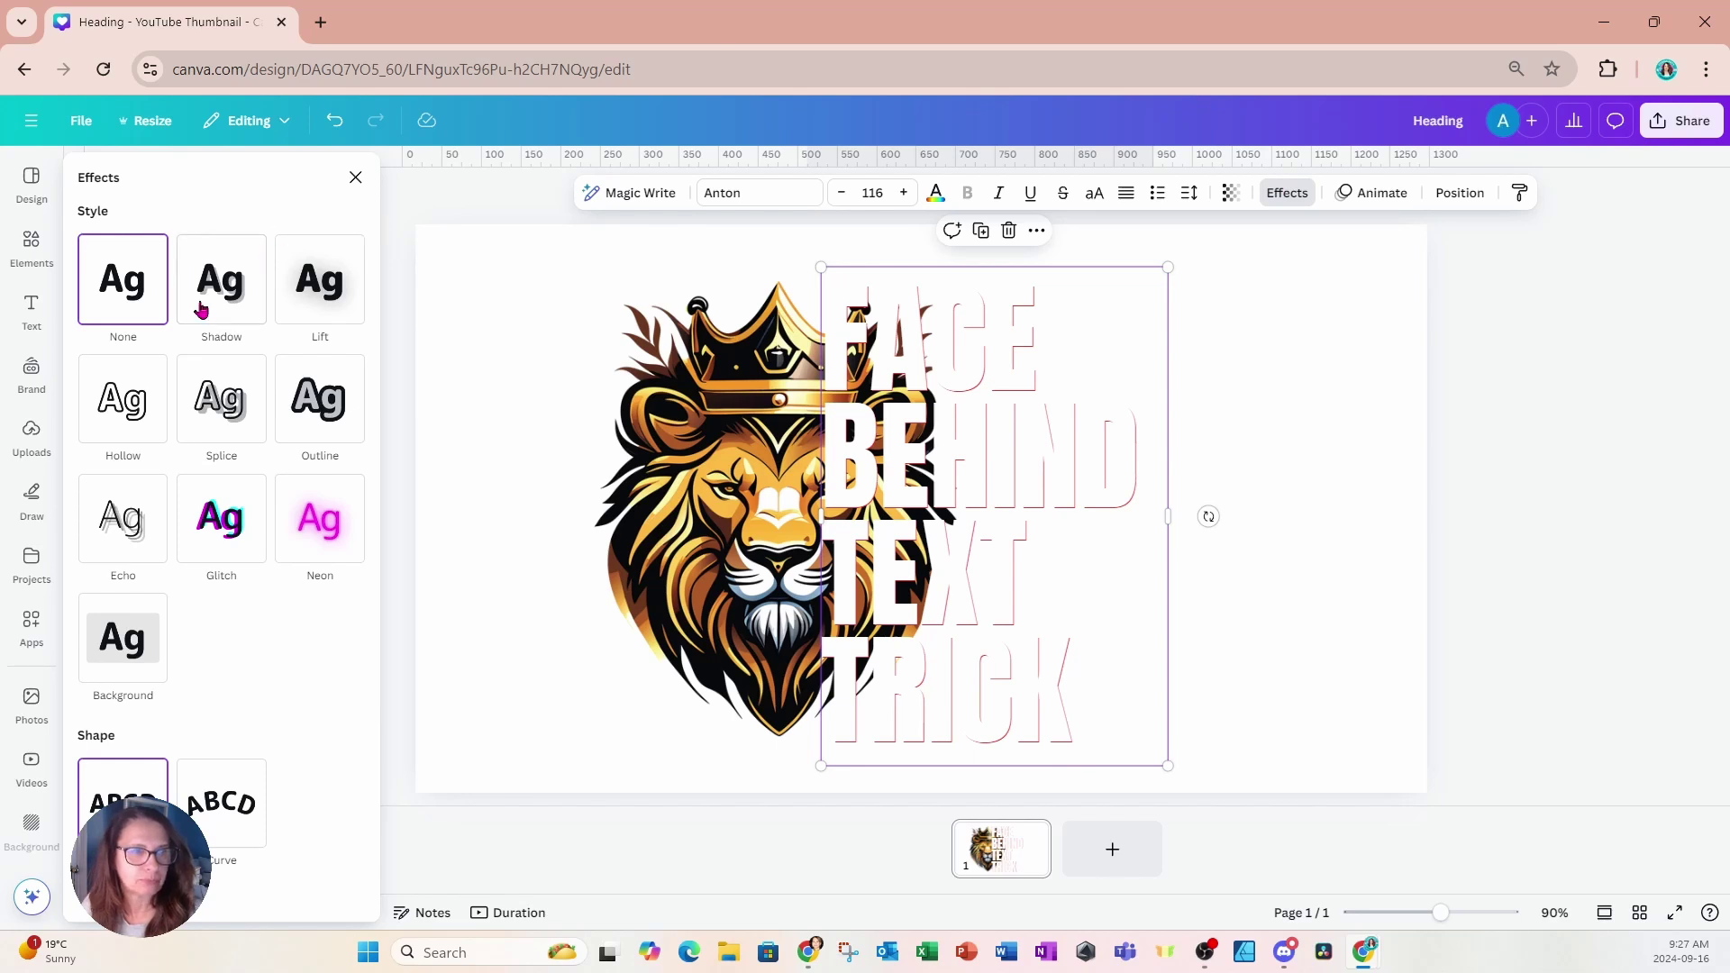
{"action": "left_click", "coordinate": [107, 420]}
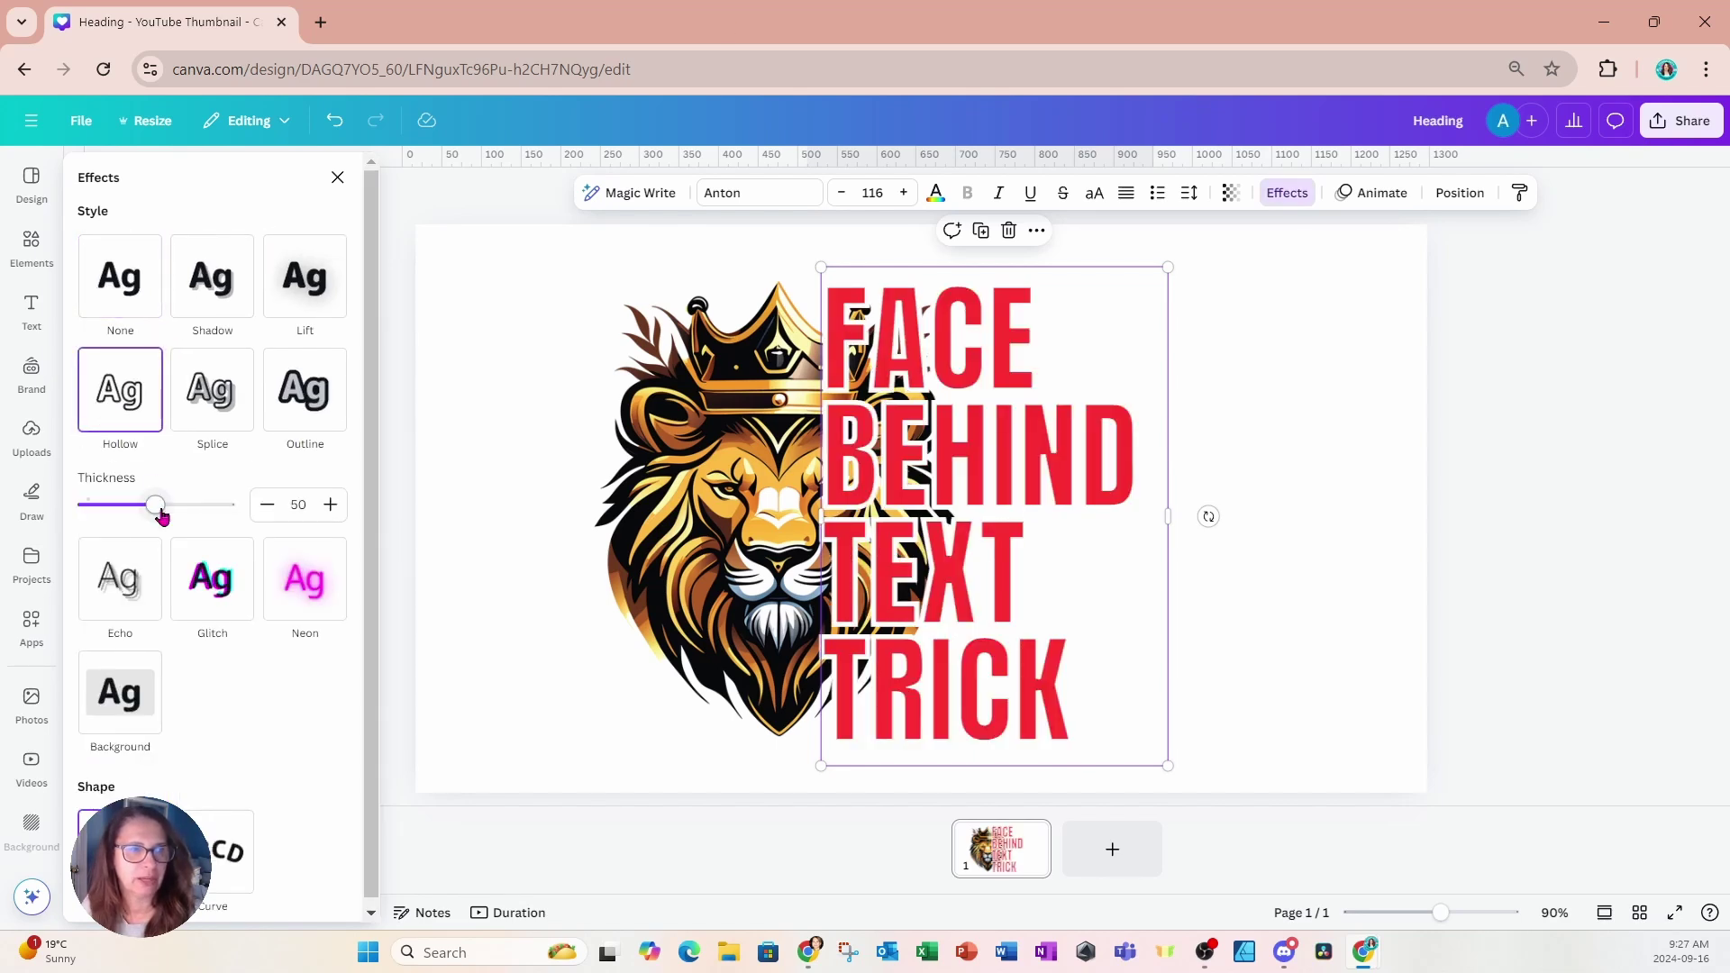
{"action": "mouse_move", "coordinate": [157, 507]}
{"action": "left_mouse_down"}
{"action": "mouse_move", "coordinate": [200, 516]}
{"action": "mouse_move", "coordinate": [94, 519]}
{"action": "mouse_move", "coordinate": [159, 512]}
{"action": "left_mouse_up"}
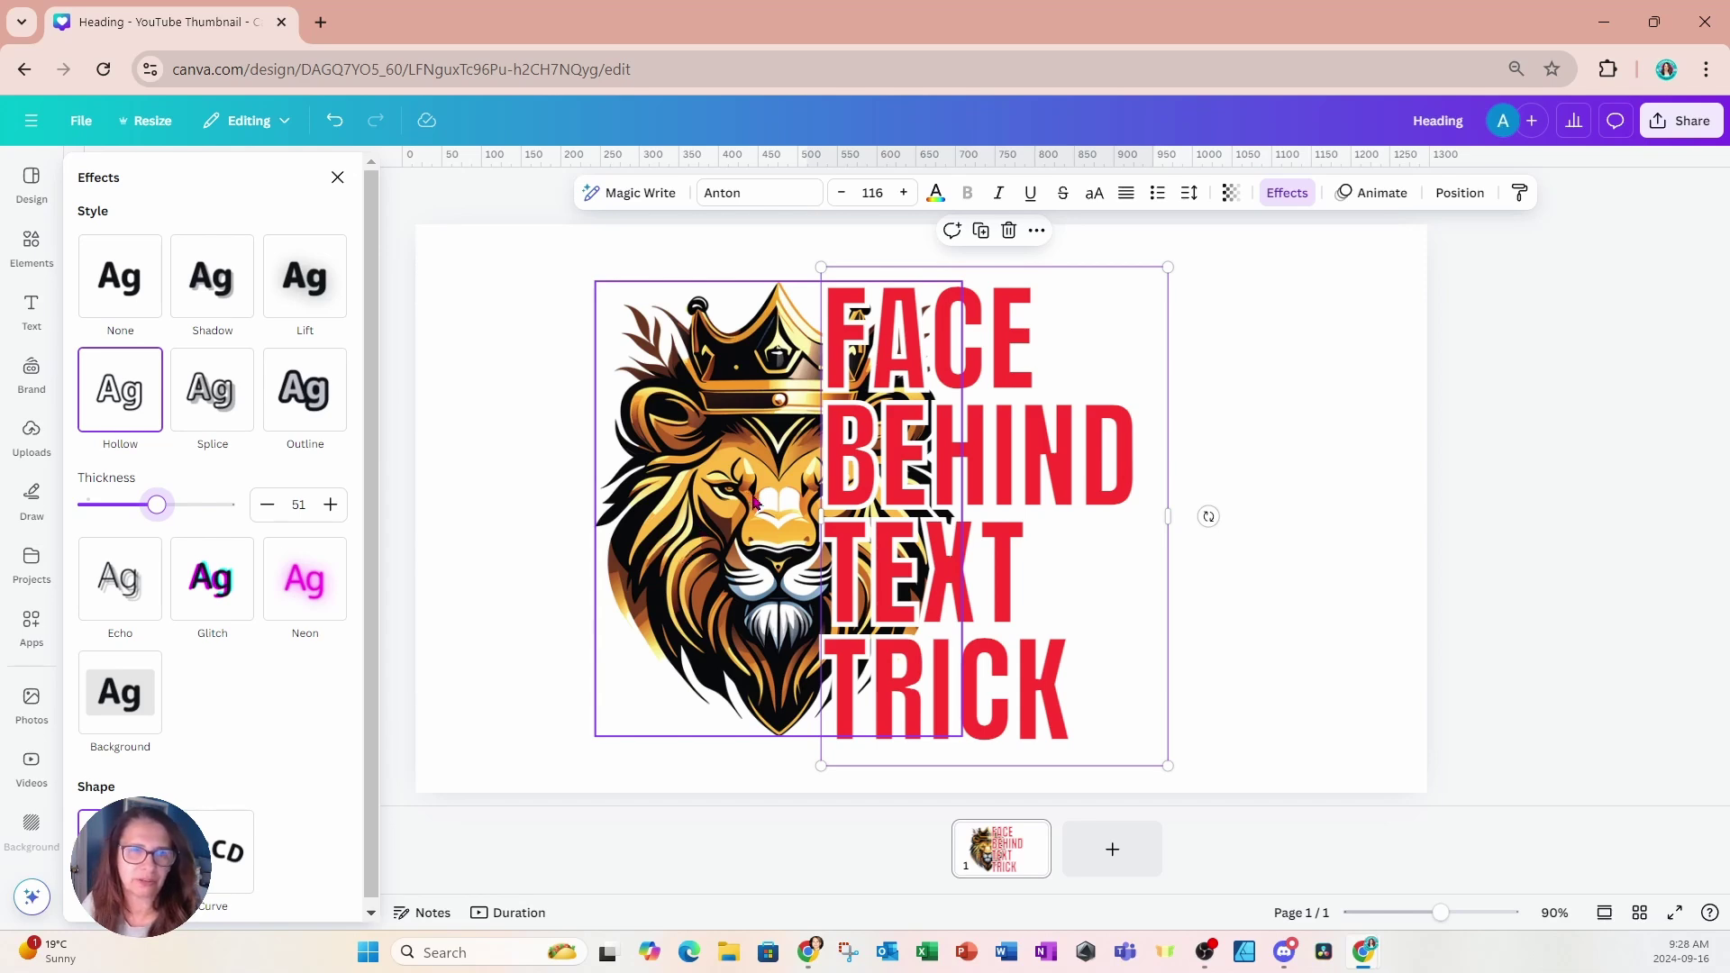
{"action": "left_click", "coordinate": [1266, 367]}
Move the red heading's layer below the lion in the Layers list
{"action": "left_click", "coordinate": [1048, 426]}
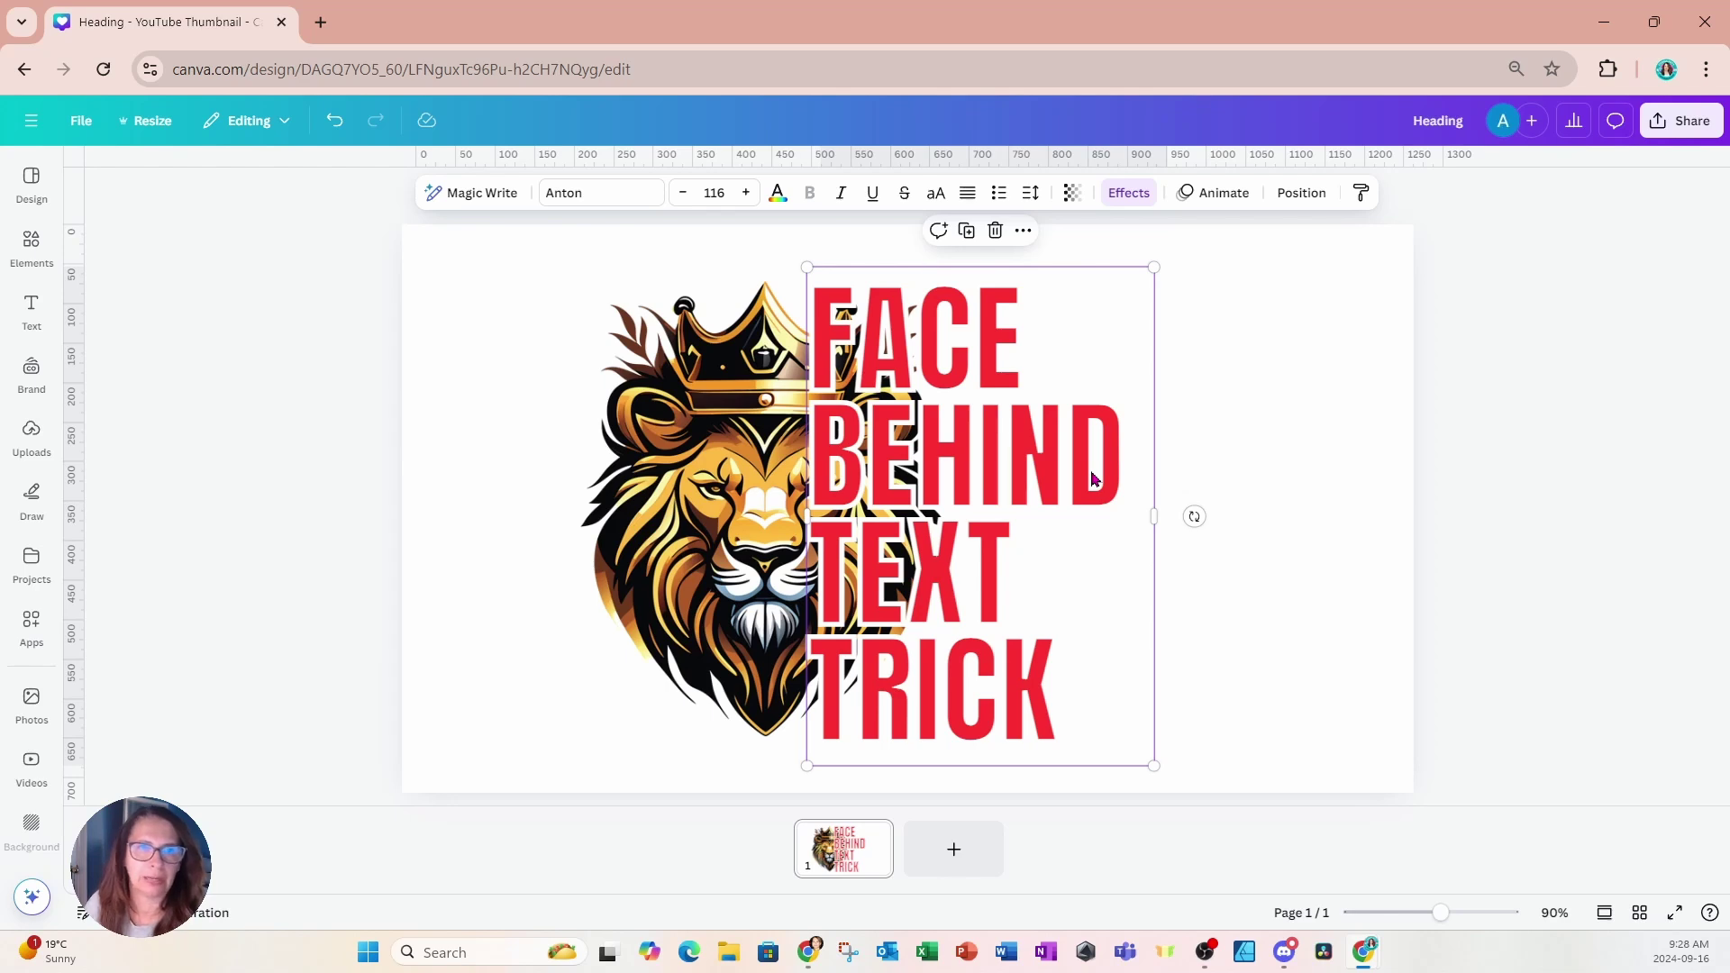
{"action": "left_click", "coordinate": [1302, 194]}
{"action": "left_click", "coordinate": [306, 221]}
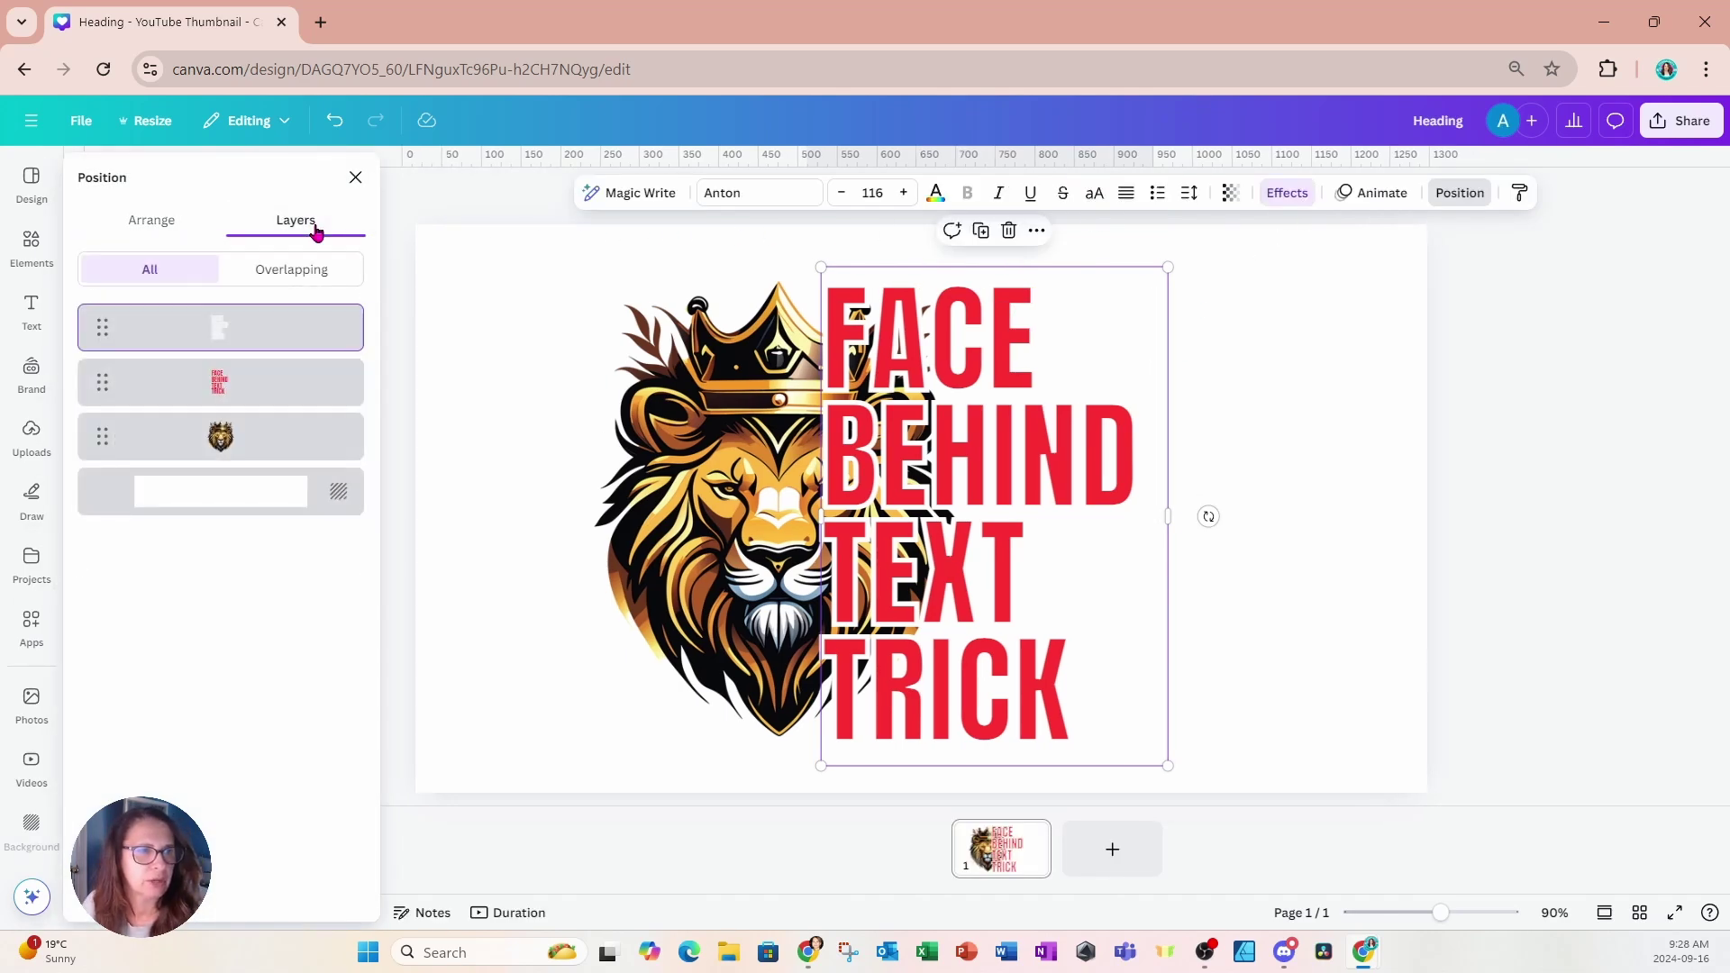
{"action": "left_click", "coordinate": [185, 384]}
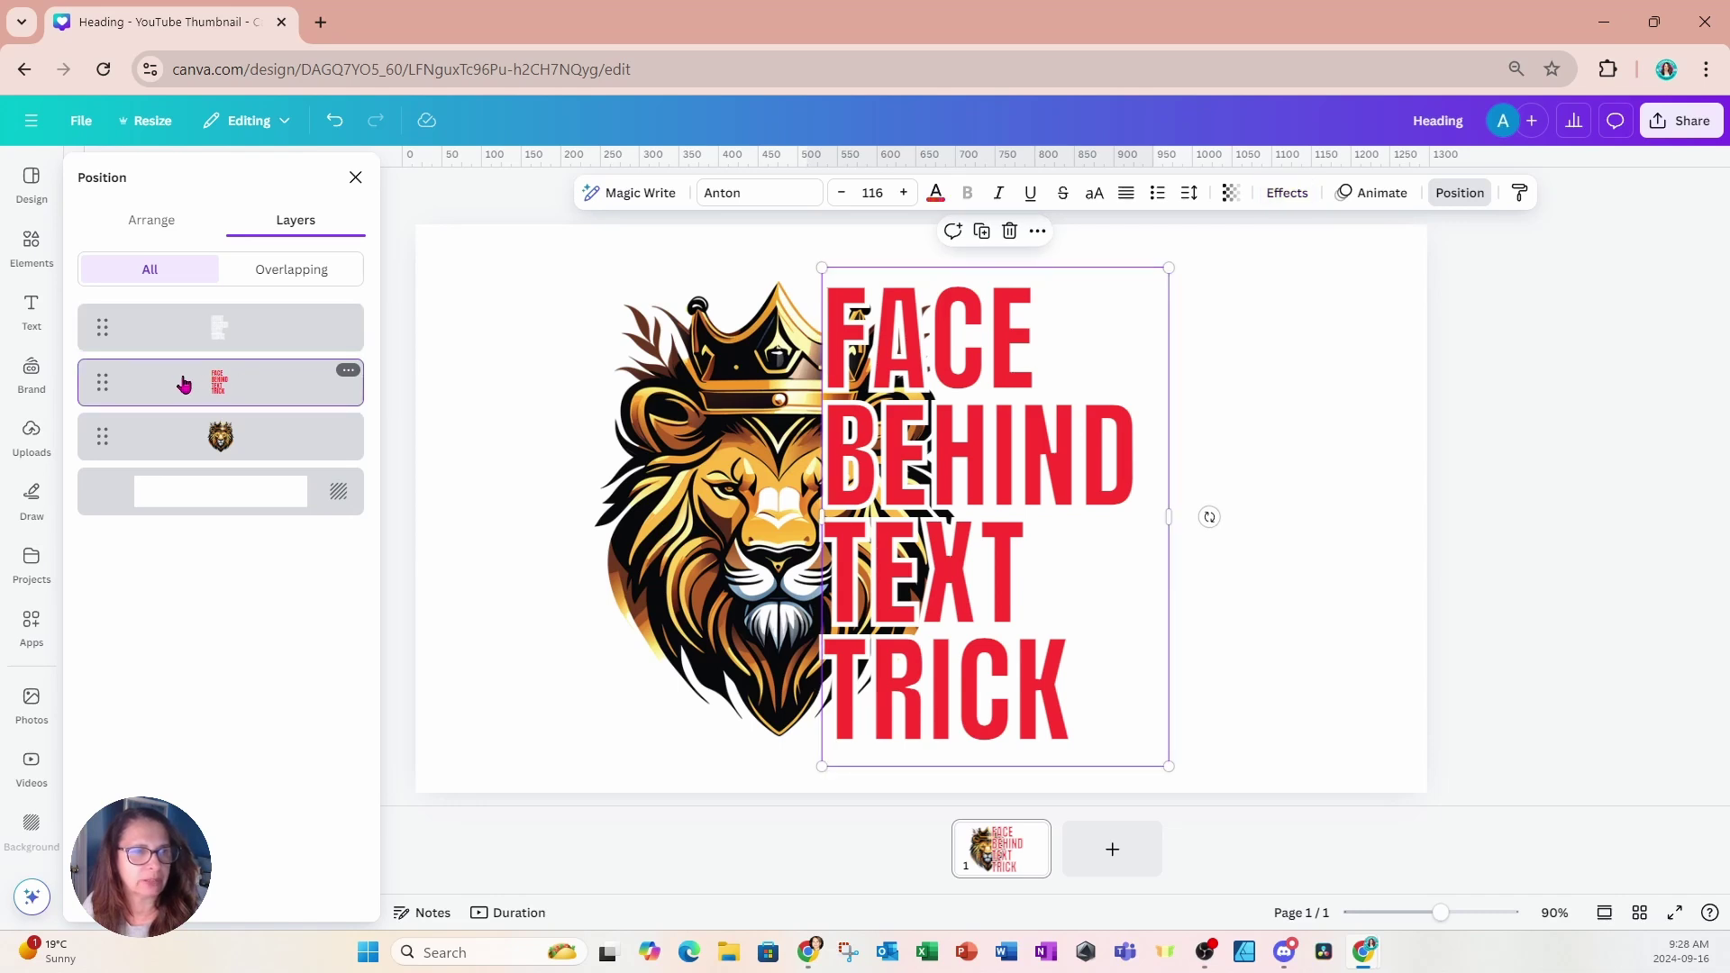
{"action": "left_click_drag", "start_coordinate": [167, 390], "coordinate": [163, 460]}
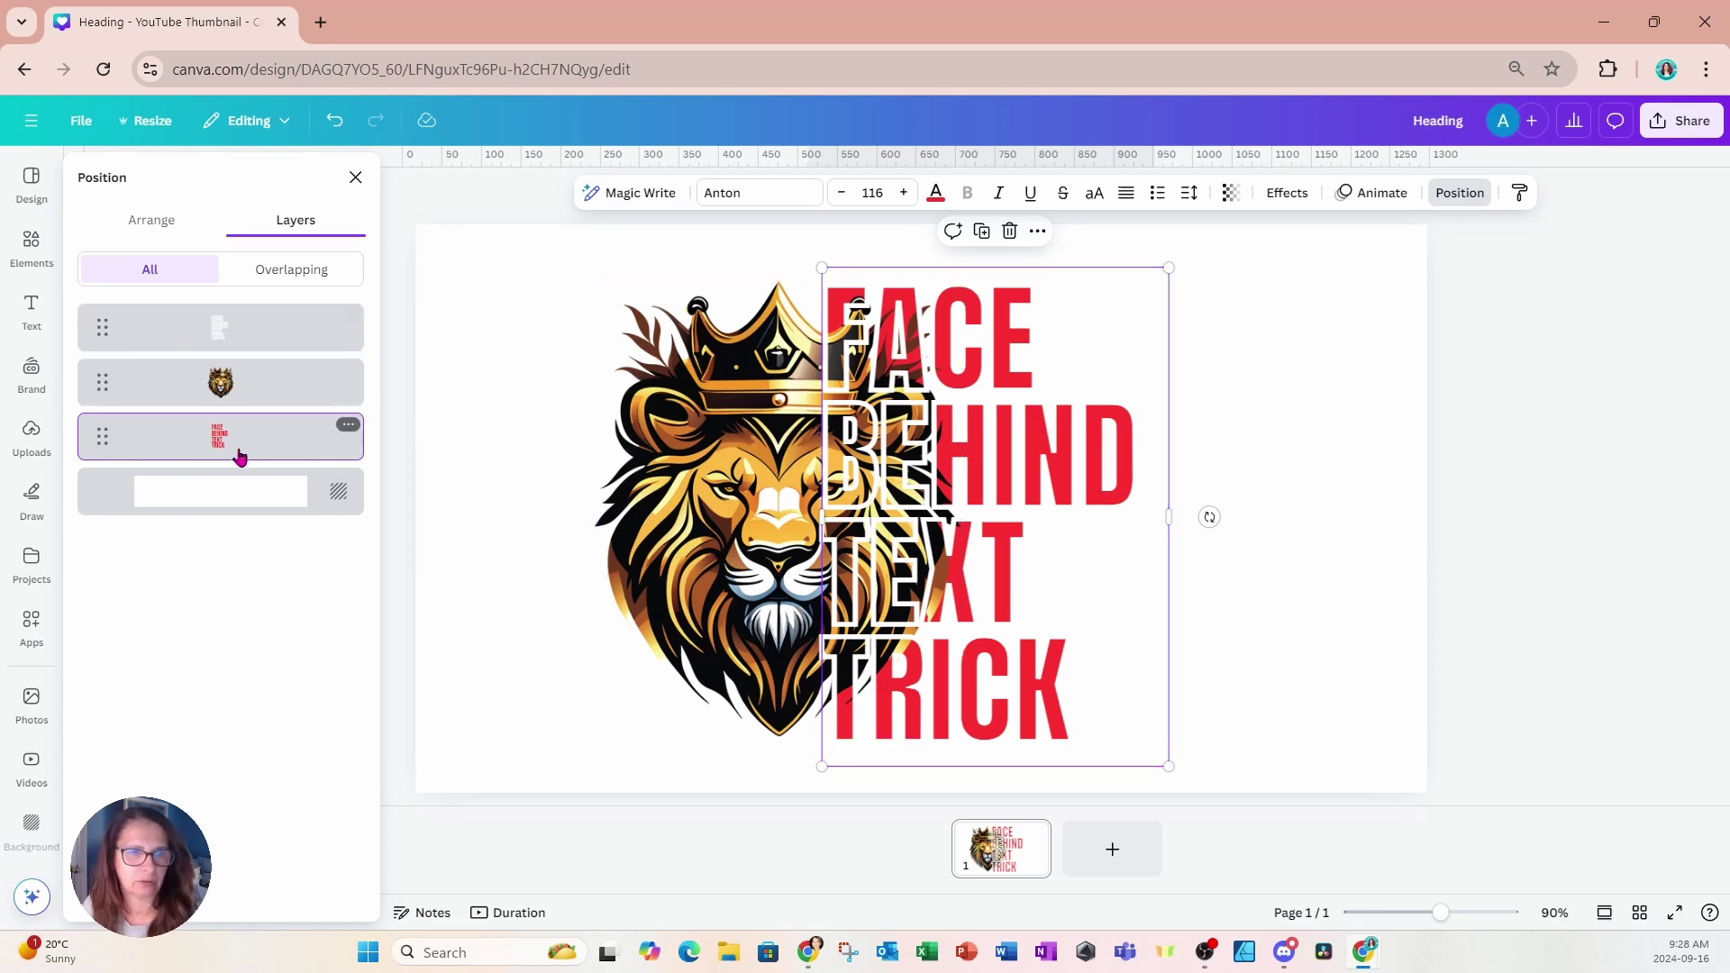
{"action": "left_click", "coordinate": [1286, 345]}
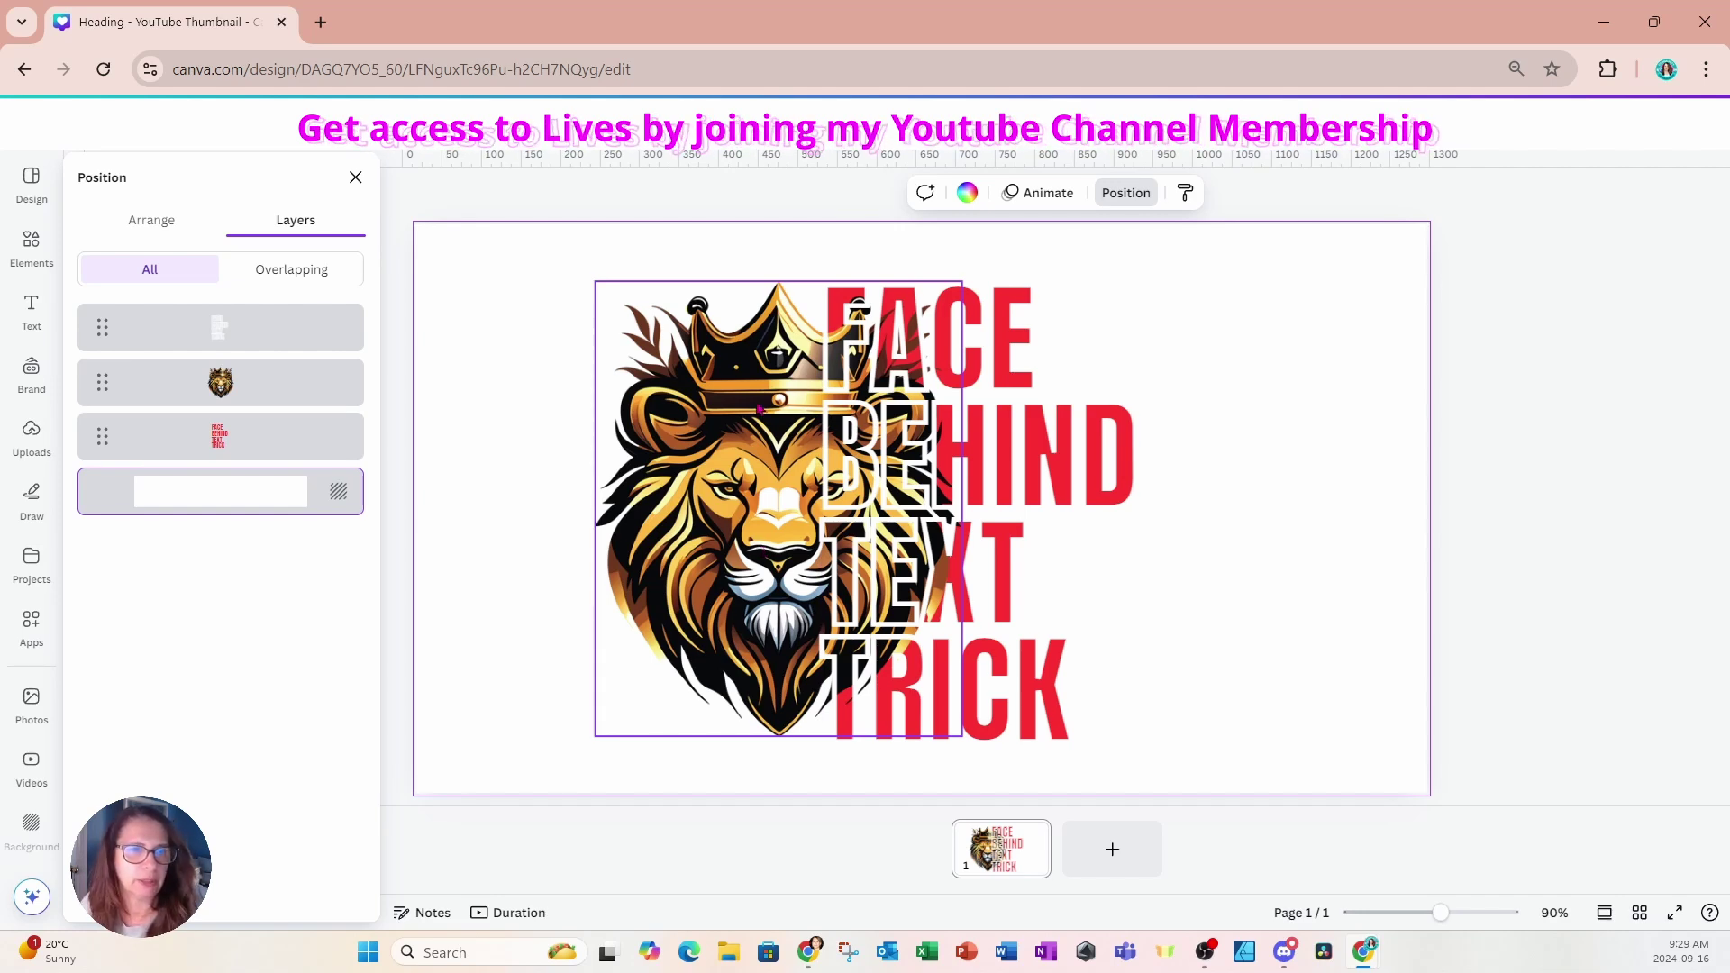
Select the lion and both headings together and shift them right to the page centre
{"action": "left_click", "coordinate": [32, 245]}
{"action": "left_click_drag", "start_coordinate": [510, 301], "coordinate": [1468, 842]}
{"action": "left_click_drag", "start_coordinate": [1037, 698], "coordinate": [1078, 694]}
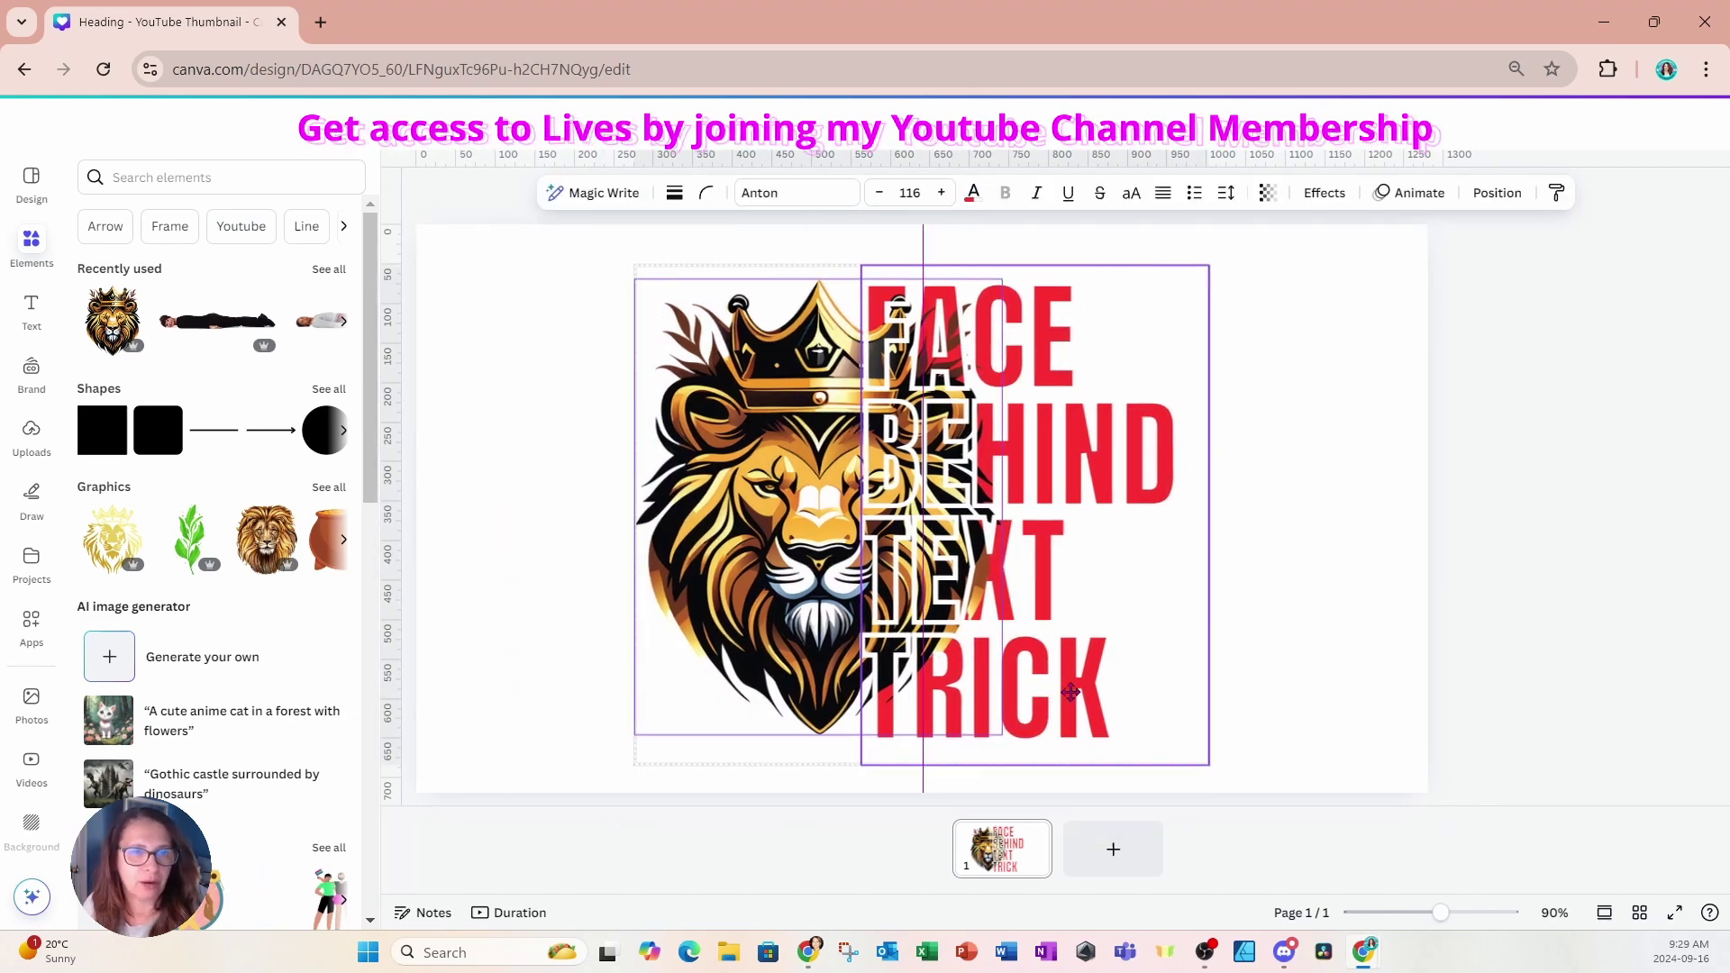
{"action": "left_click", "coordinate": [1323, 633]}
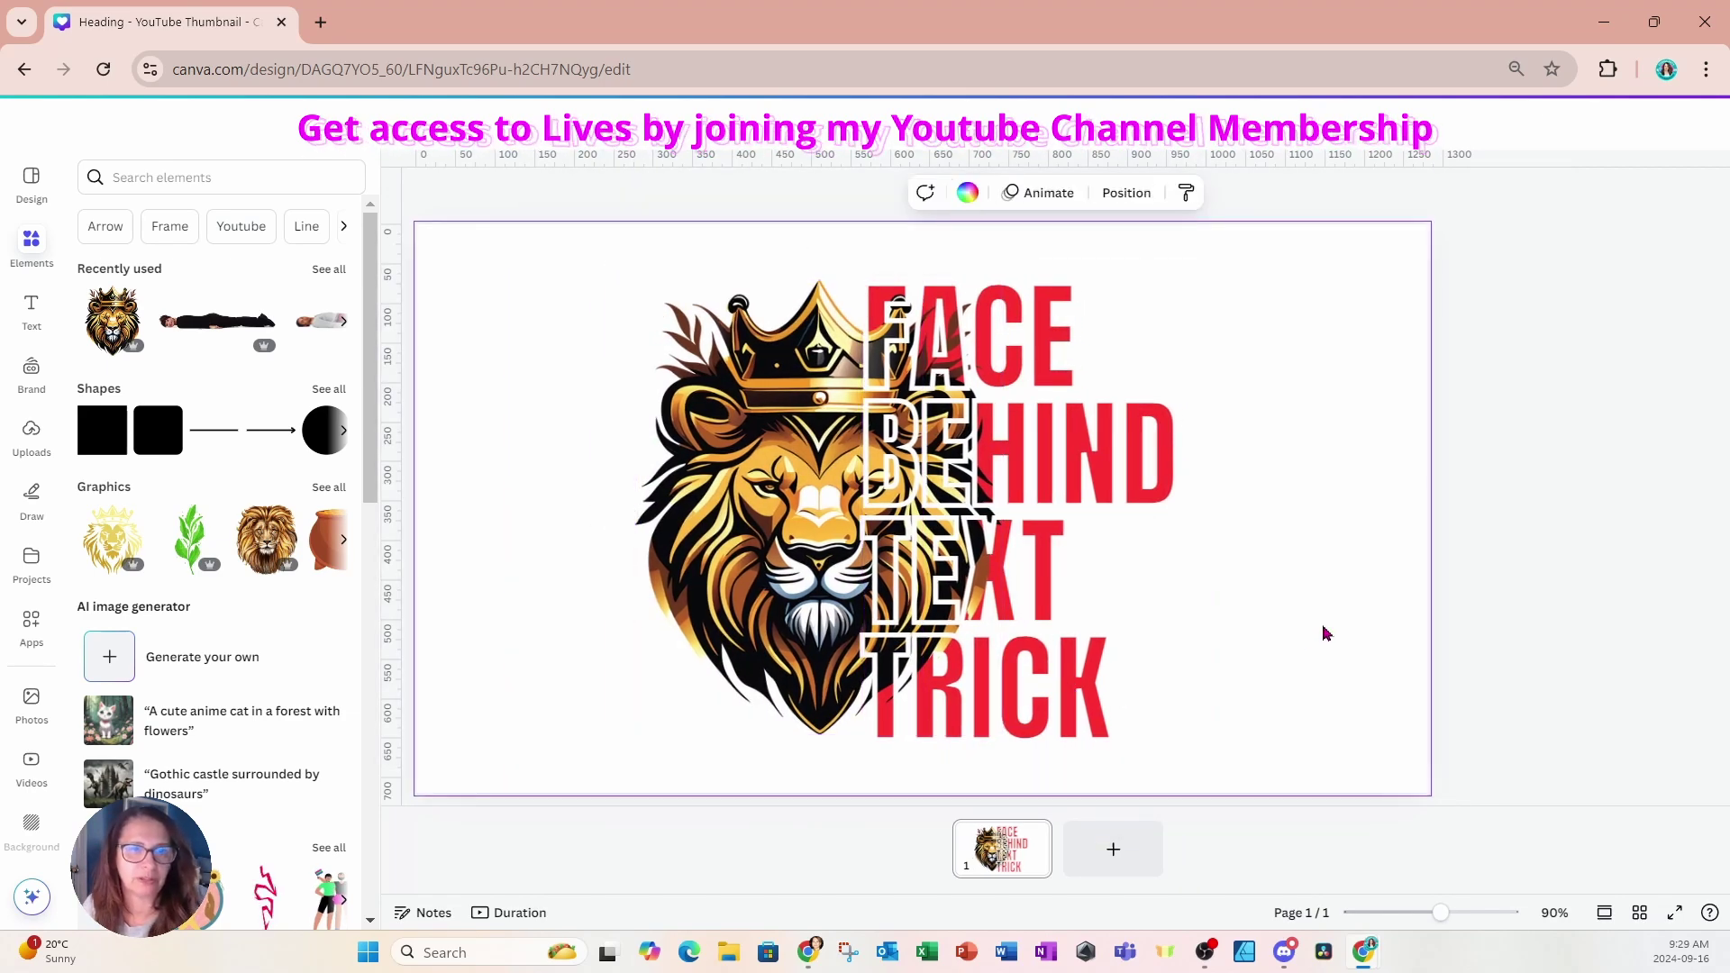